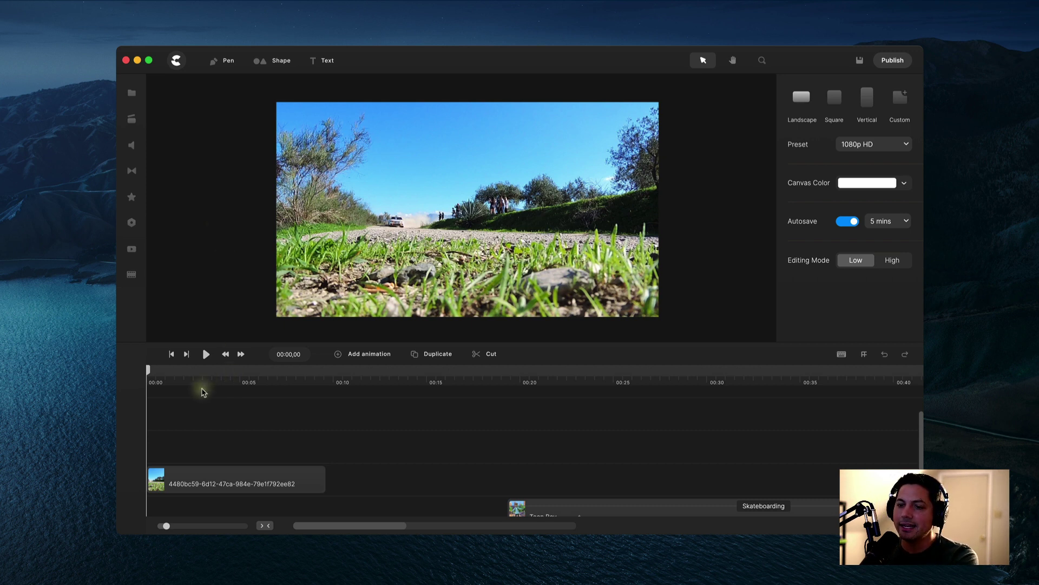
# Step: Play the rally car clip, then pause and move the playhead back to 00:01,20
pyautogui.click(206, 355)
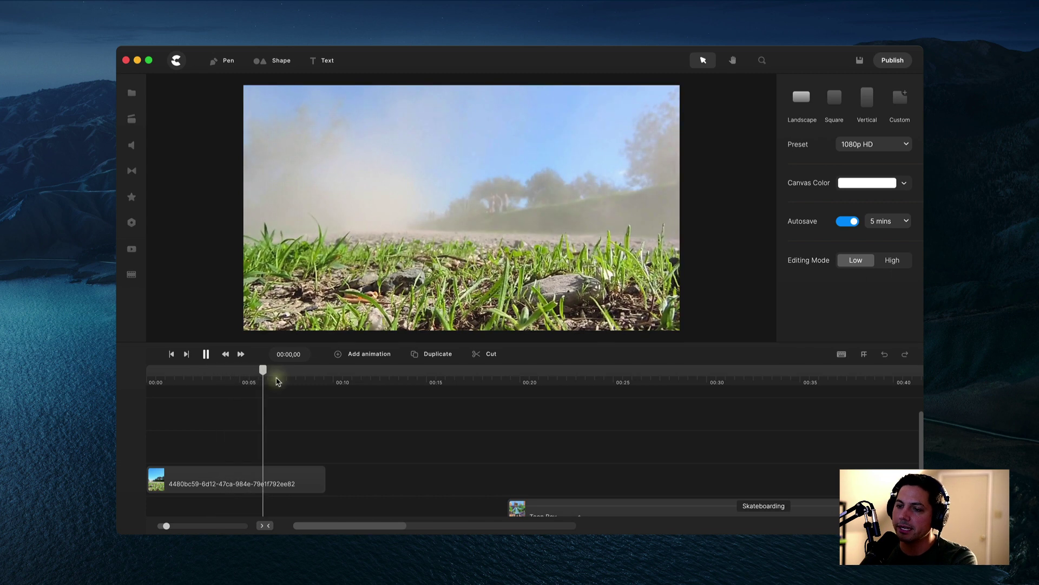
pyautogui.press('space')
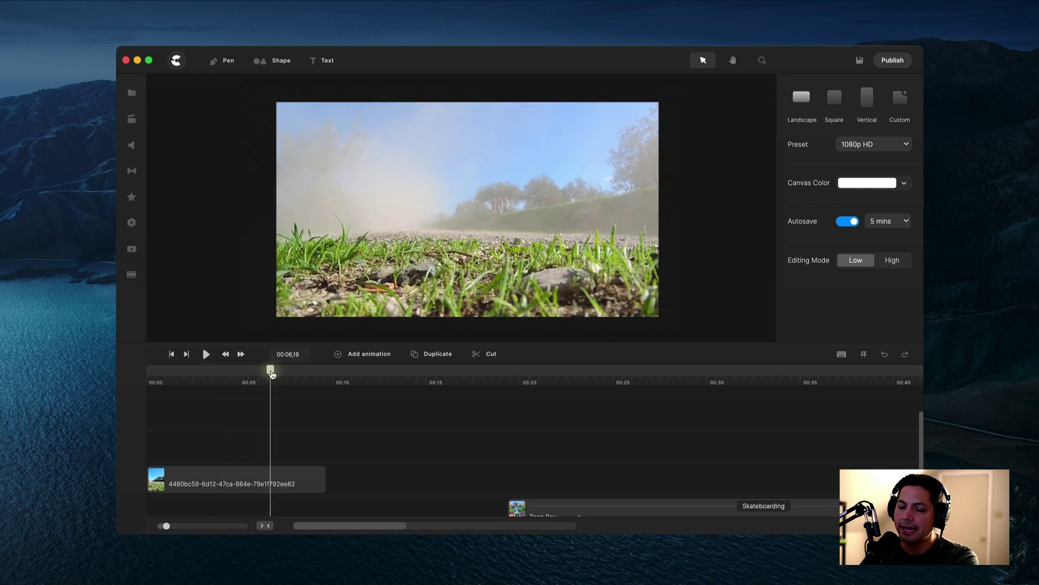
pyautogui.moveTo(270, 373); pyautogui.dragTo(180, 385)
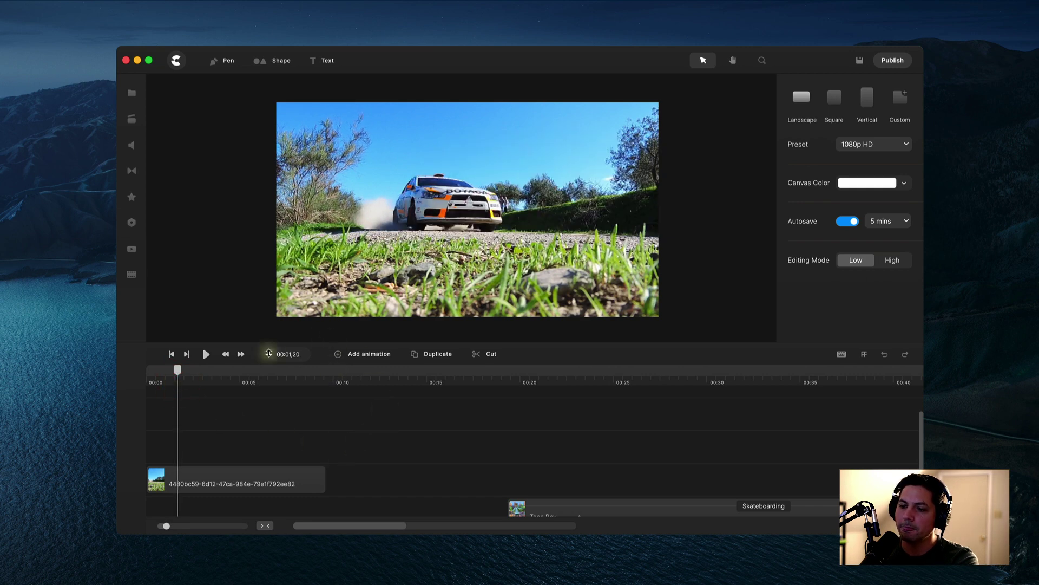
# Step: Take a snapshot of the rally car frame at 00:01,20 from the clip's right-click menu
pyautogui.click(189, 479)
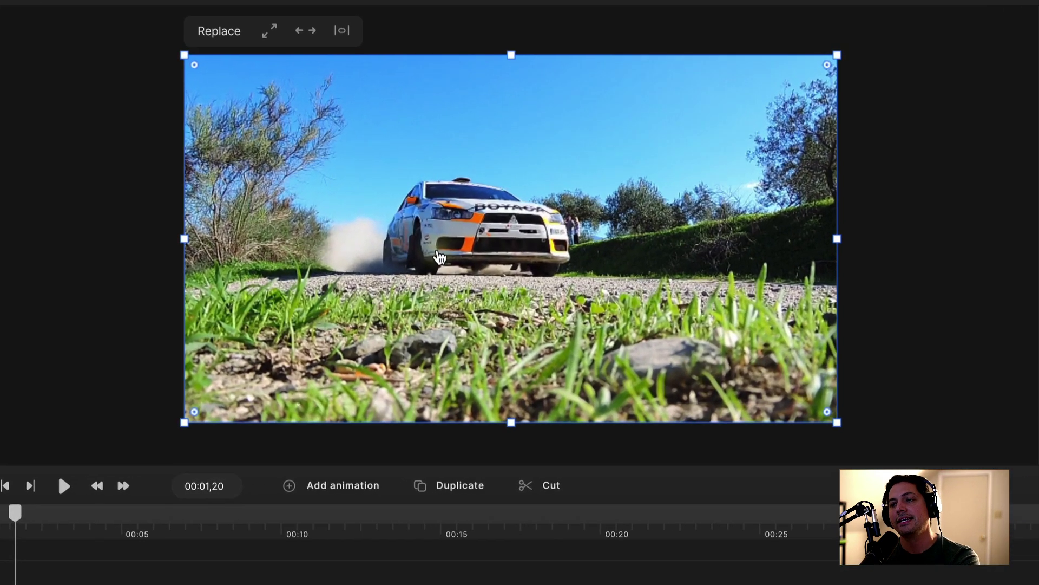
pyautogui.rightClick(424, 217)
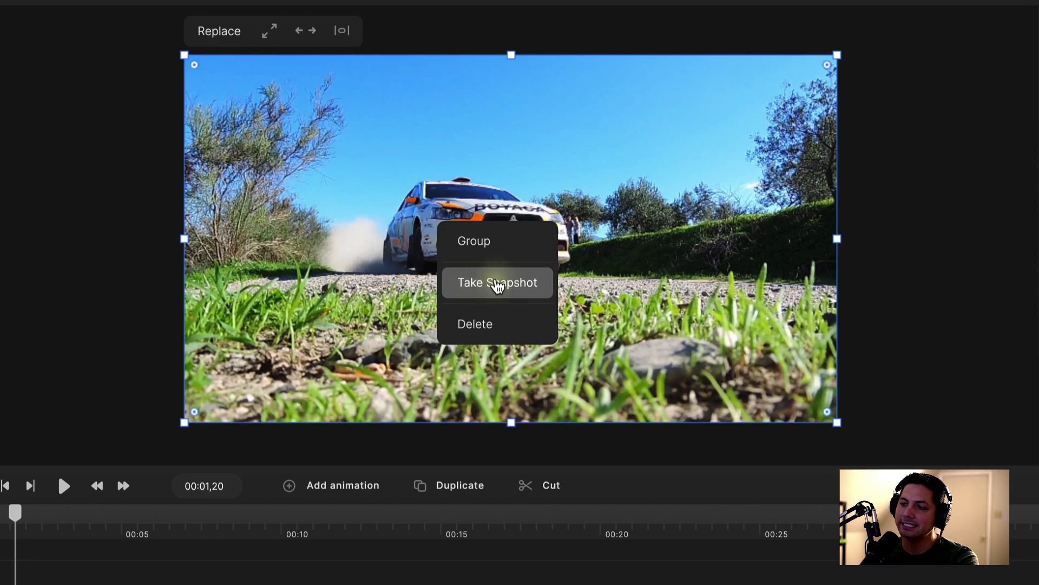
pyautogui.click(492, 282)
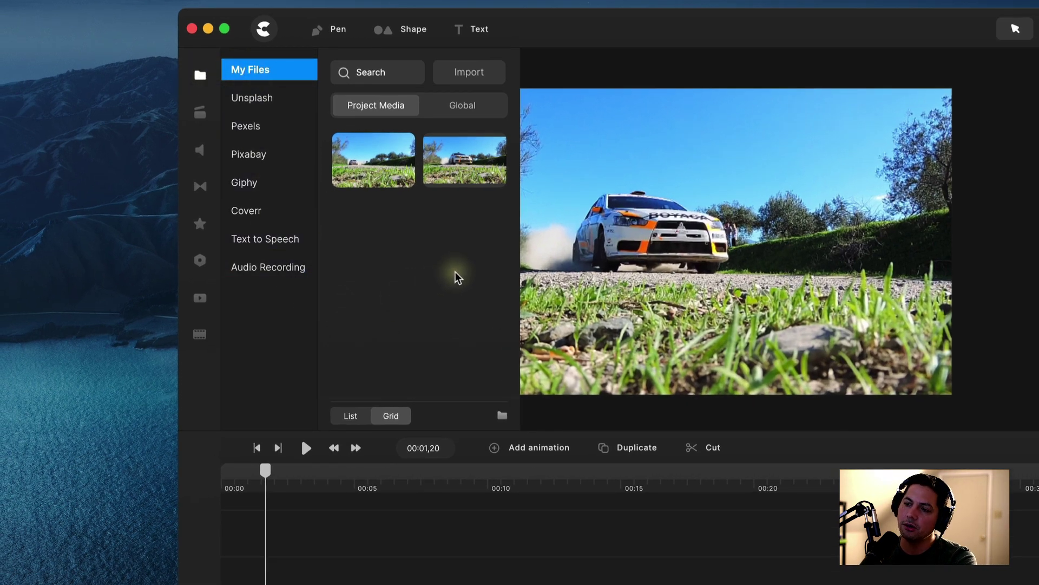
# Step: Drag the car snapshot from Project Media onto the preview canvas and close the media panel
pyautogui.moveTo(471, 161); pyautogui.dragTo(265, 495)
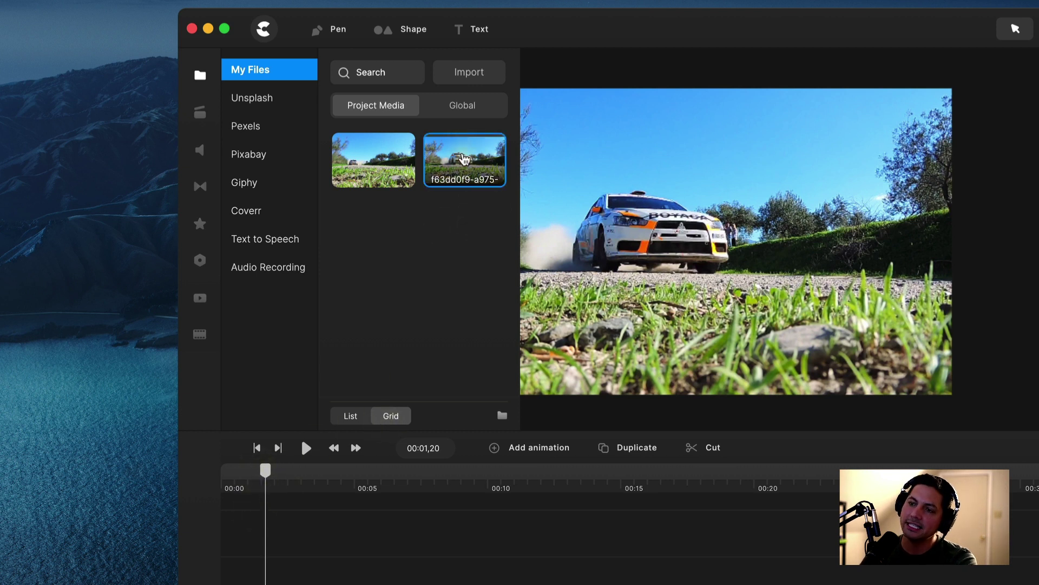
pyautogui.moveTo(464, 156); pyautogui.dragTo(668, 195)
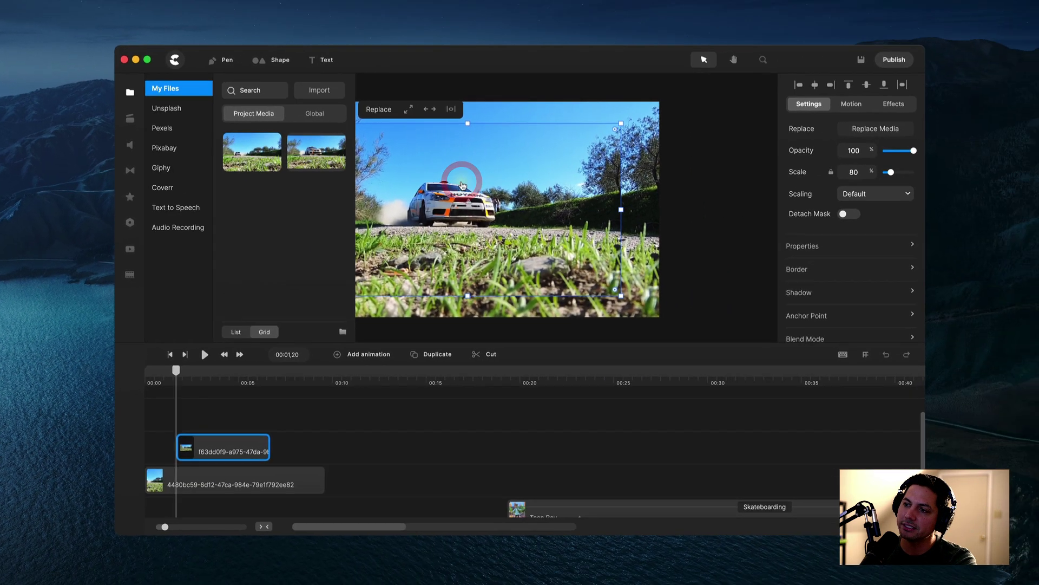
pyautogui.click(199, 75)
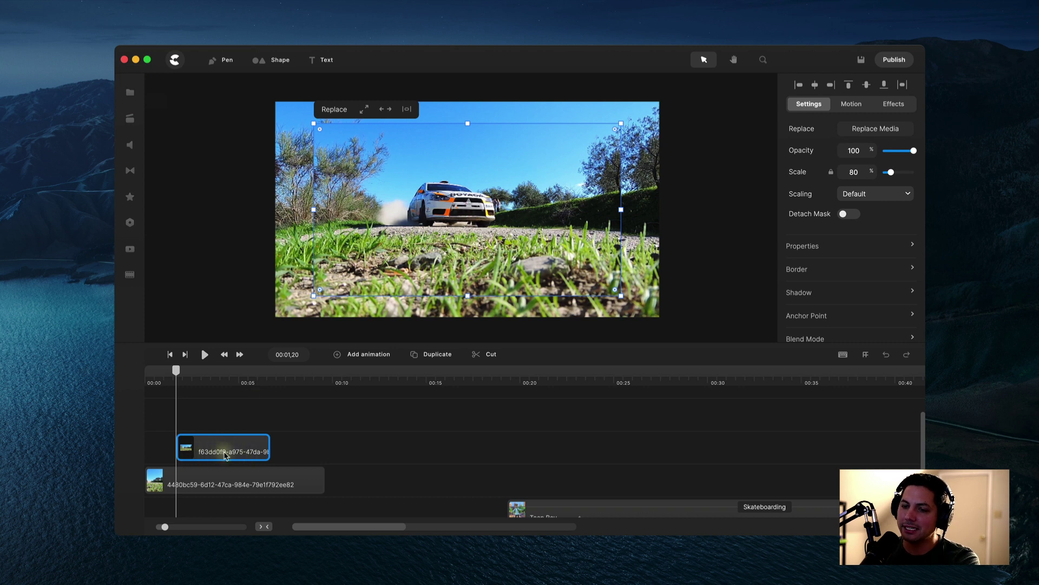
# Step: Expand the car snapshot to fill the entire frame over the original car video clip
pyautogui.click(197, 486)
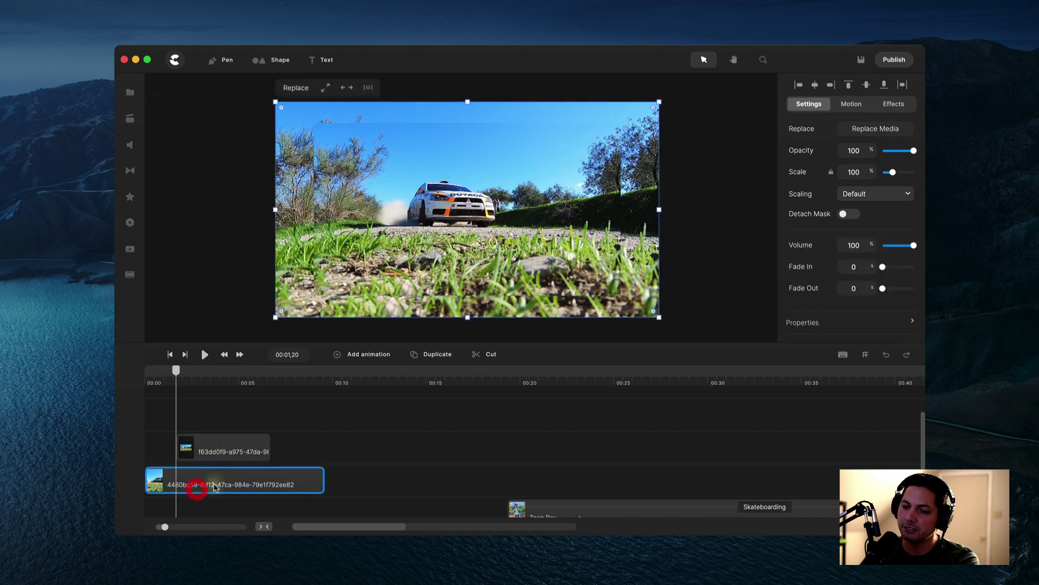
pyautogui.click(200, 447)
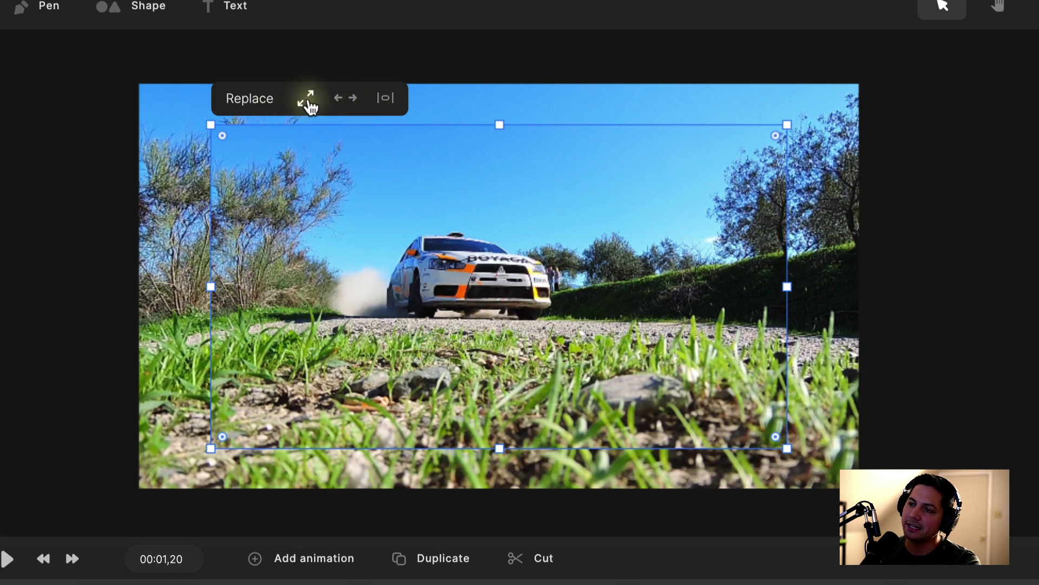
pyautogui.click(306, 100)
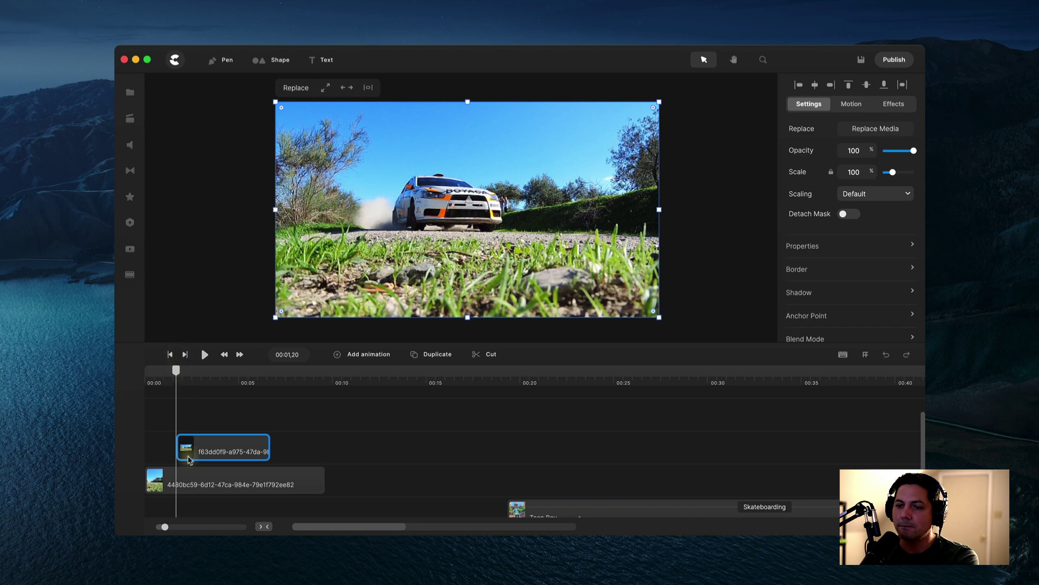
pyautogui.click(204, 482)
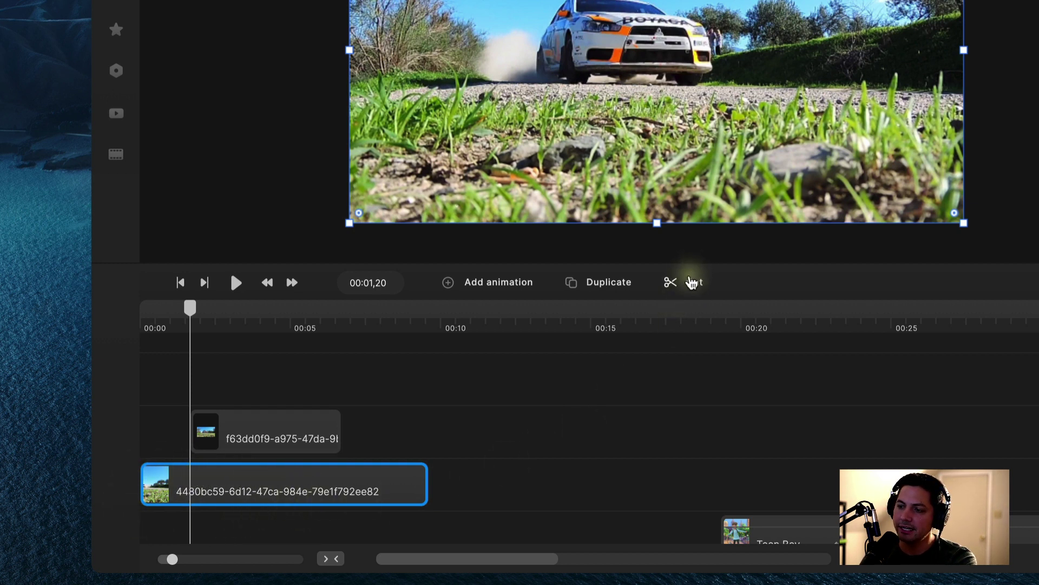
# Step: Cut the car clip at the playhead, shift the second piece later, and drop the snapshot between
pyautogui.click(693, 284)
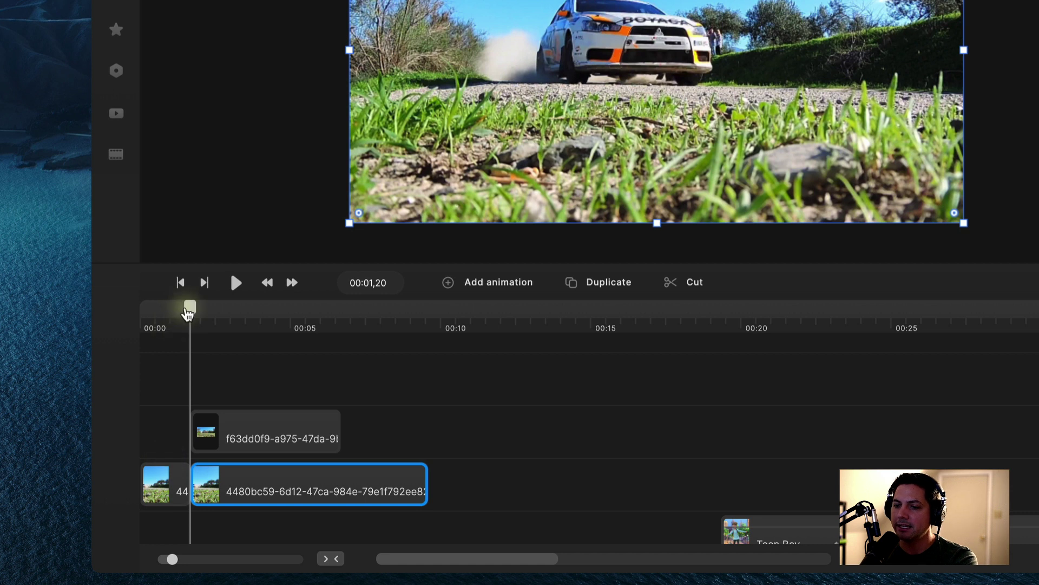
pyautogui.moveTo(232, 480); pyautogui.dragTo(396, 494)
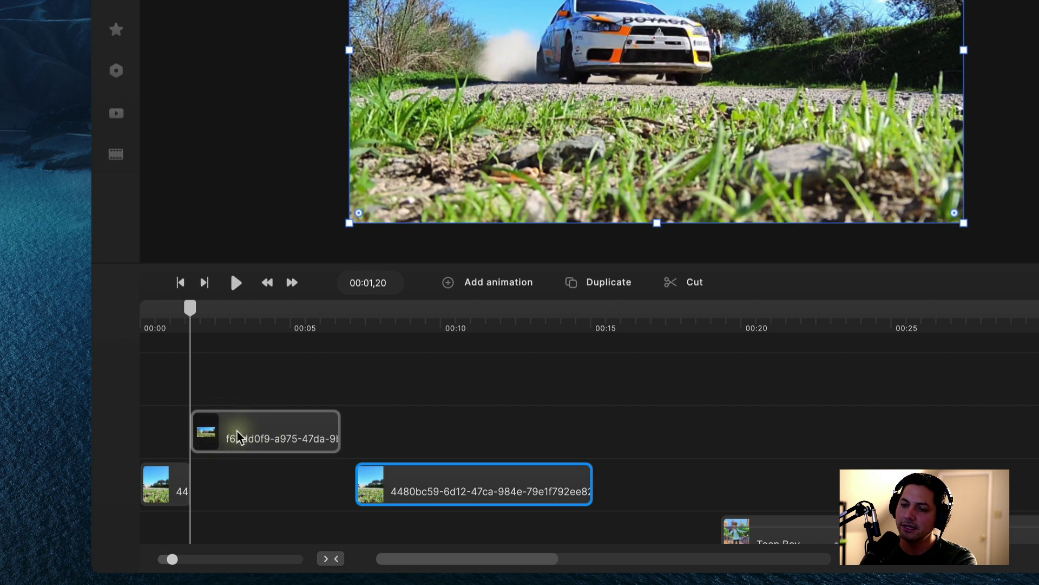
pyautogui.moveTo(239, 431); pyautogui.dragTo(241, 482)
# Step: Review playback, push the remaining video to about 00:10 and stretch the snapshot to about 00:05
pyautogui.press('space')
pyautogui.click(231, 312)
pyautogui.press('Home')
pyautogui.click(74, 336)
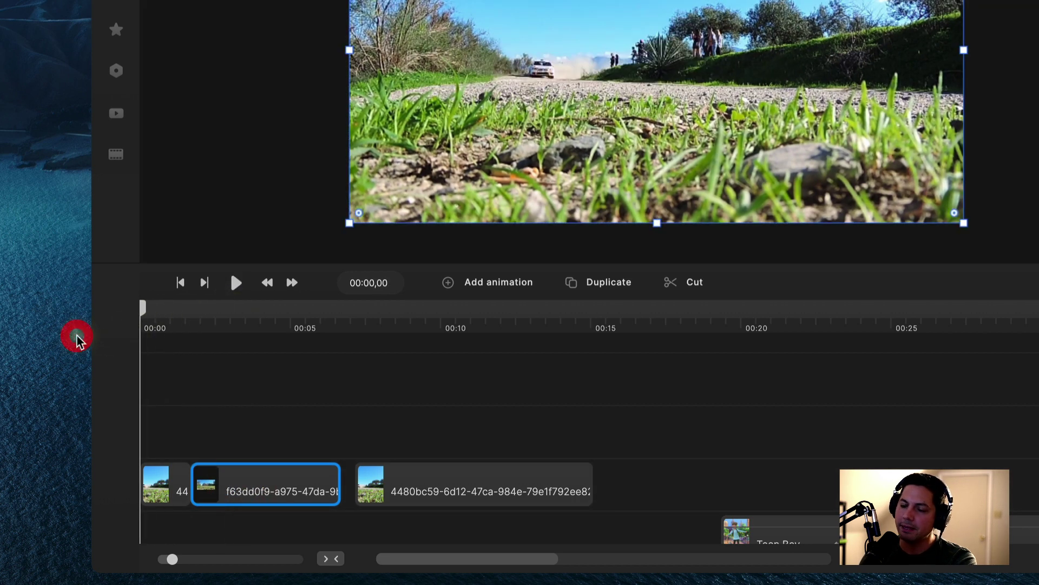
pyautogui.press('space')
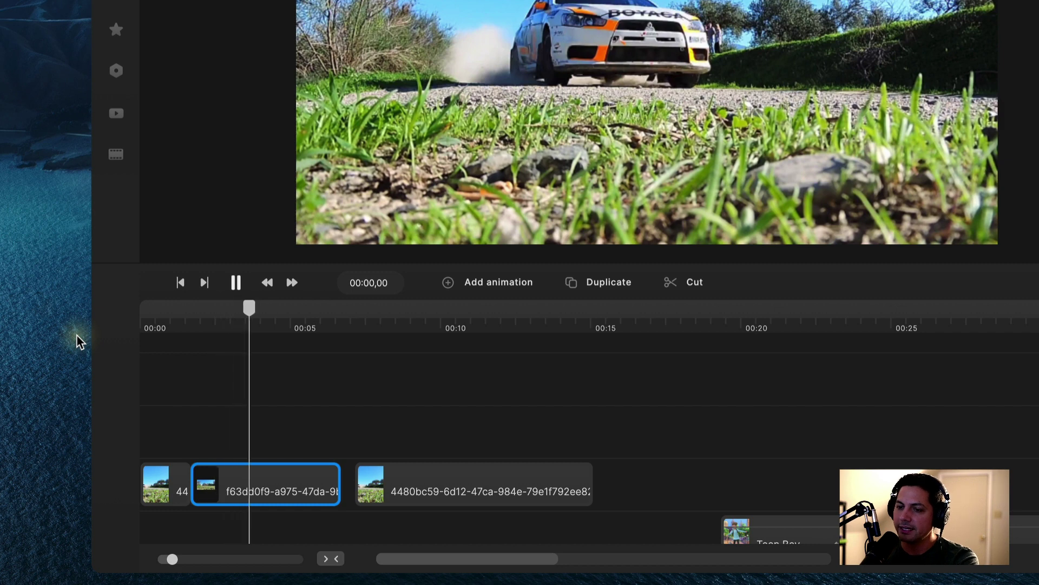
pyautogui.click(238, 482)
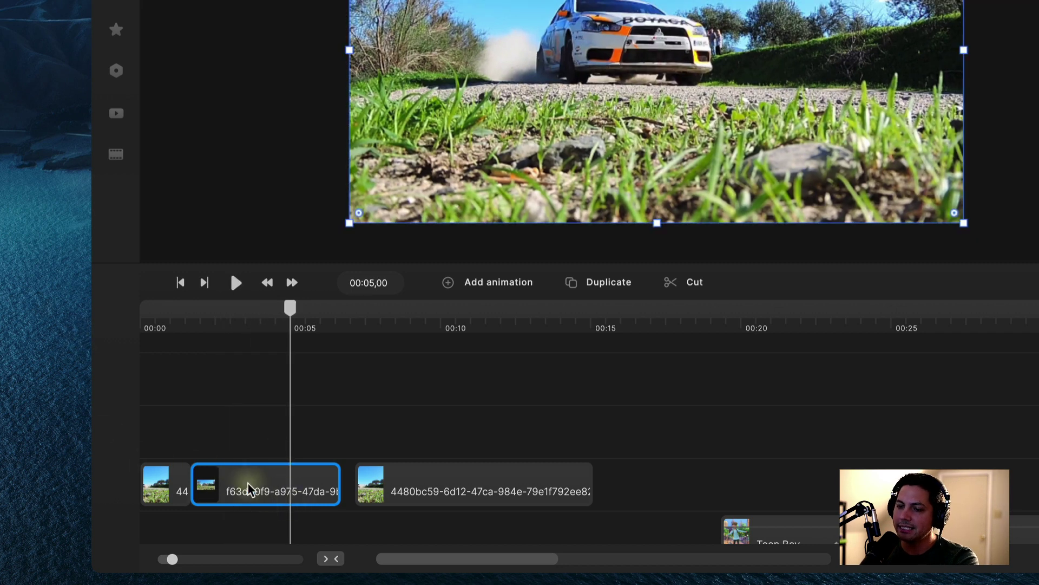
pyautogui.moveTo(290, 311); pyautogui.dragTo(226, 325)
pyautogui.moveTo(387, 490); pyautogui.dragTo(479, 490)
pyautogui.moveTo(342, 490); pyautogui.dragTo(397, 491)
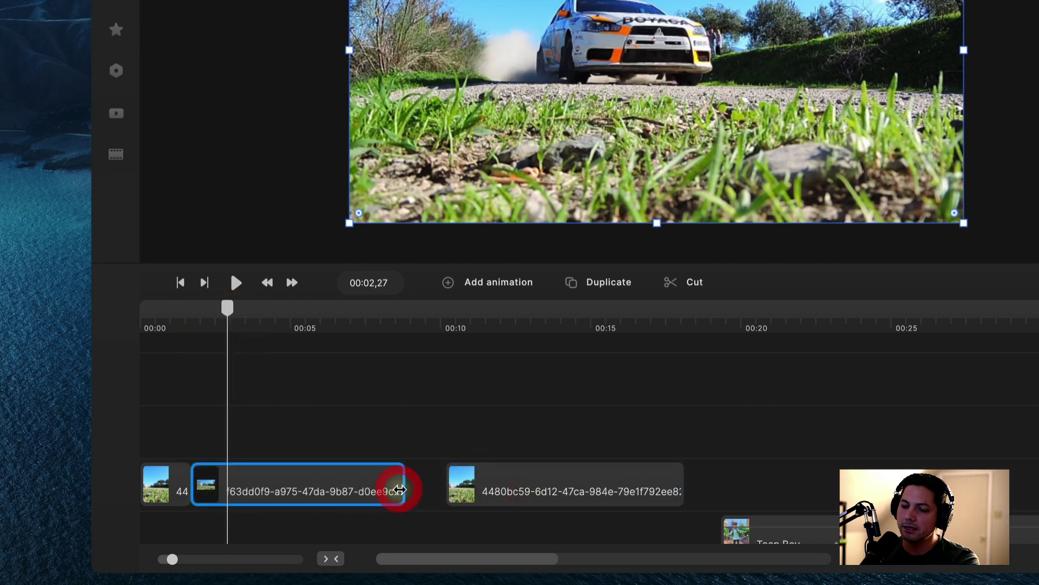
pyautogui.press('space')
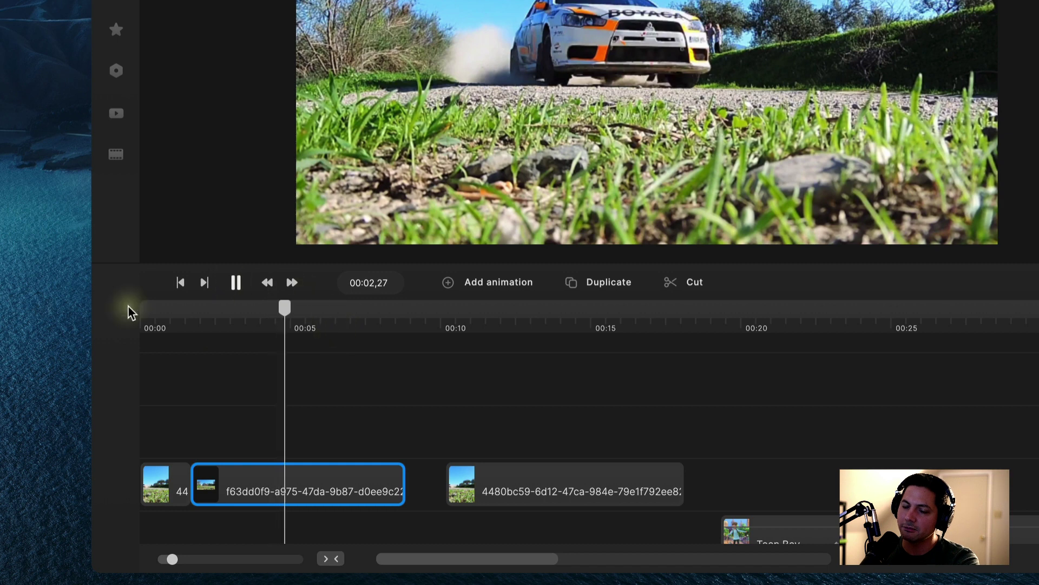
# Step: Trim the snapshot to end near 00:03, butt the remaining car video against it, and replay
pyautogui.moveTo(403, 490); pyautogui.dragTo(214, 493)
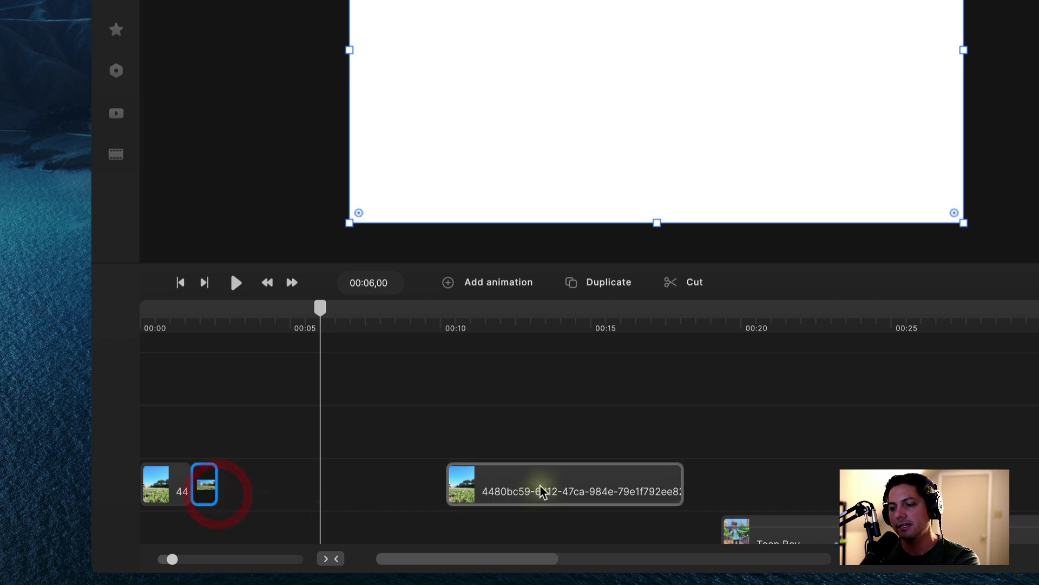
pyautogui.moveTo(548, 480); pyautogui.dragTo(320, 490)
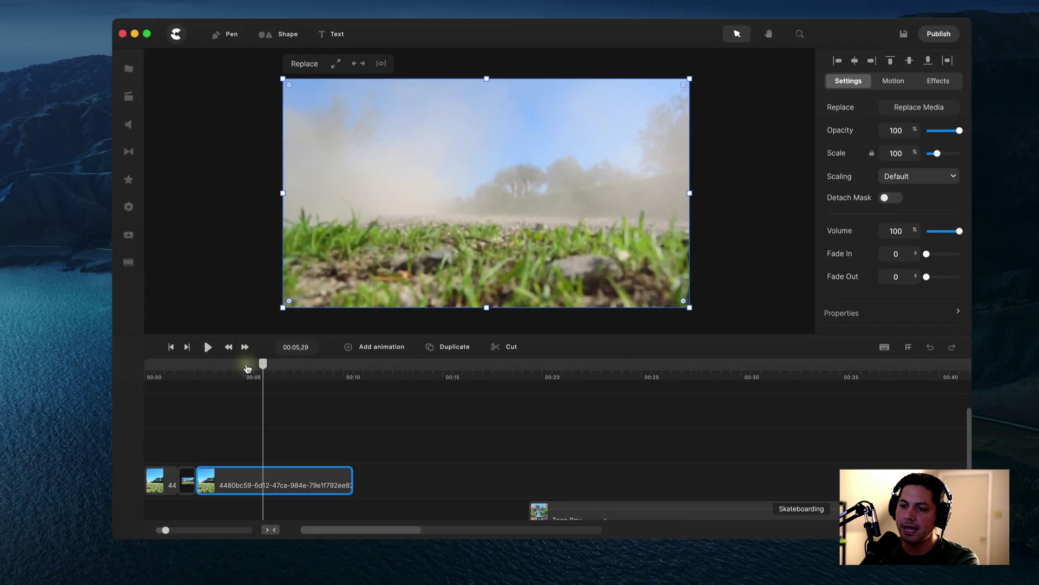
pyautogui.moveTo(247, 368); pyautogui.dragTo(122, 379)
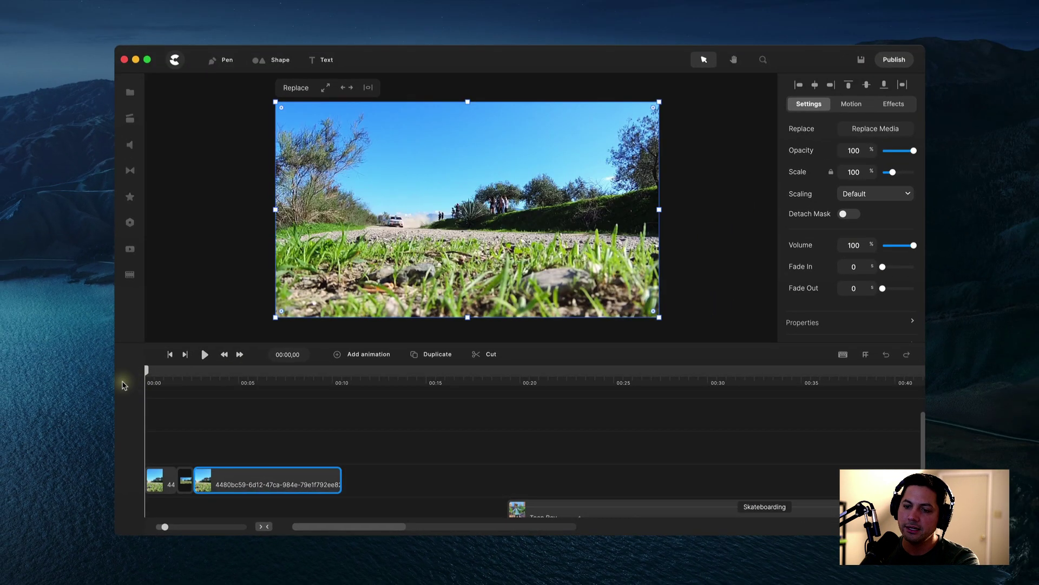
pyautogui.press('space')
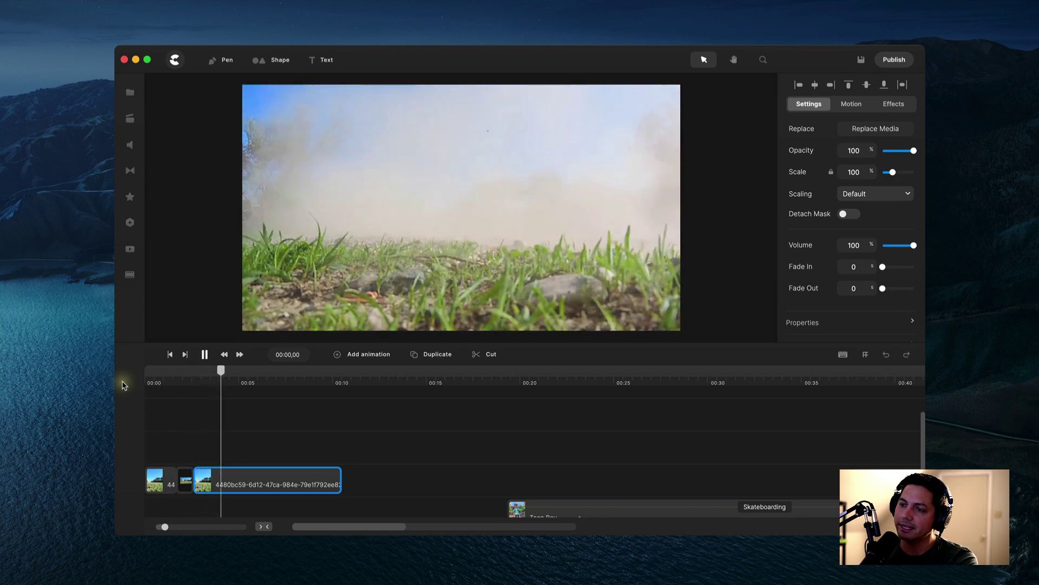
pyautogui.press('space')
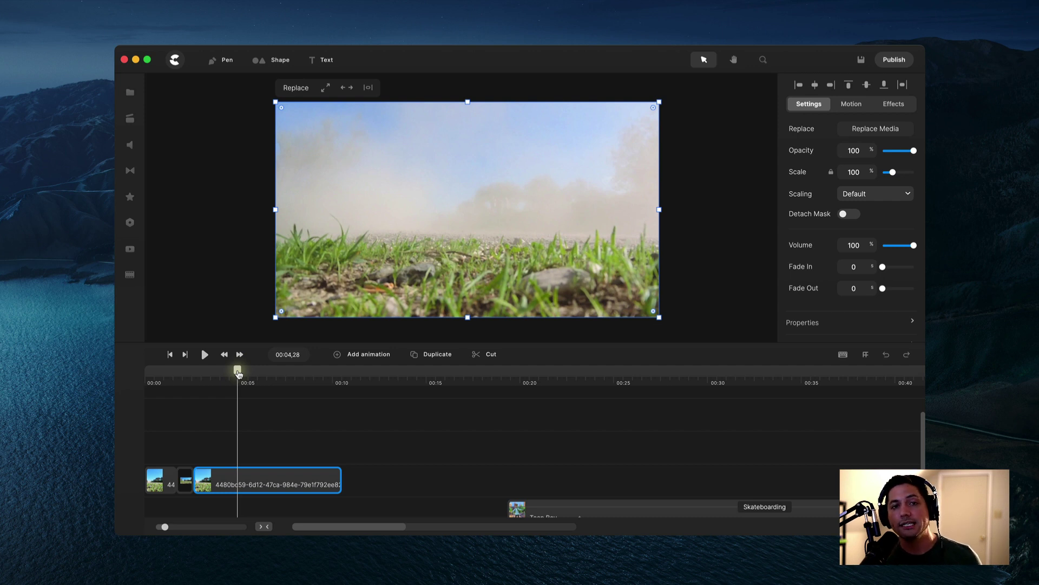
# Step: Scrub and play the skateboard ride, settling the playhead at about 00:20,15 with the Teen Boy on screen
pyautogui.moveTo(237, 372); pyautogui.dragTo(516, 373)
pyautogui.scroll(2, 551, 459)
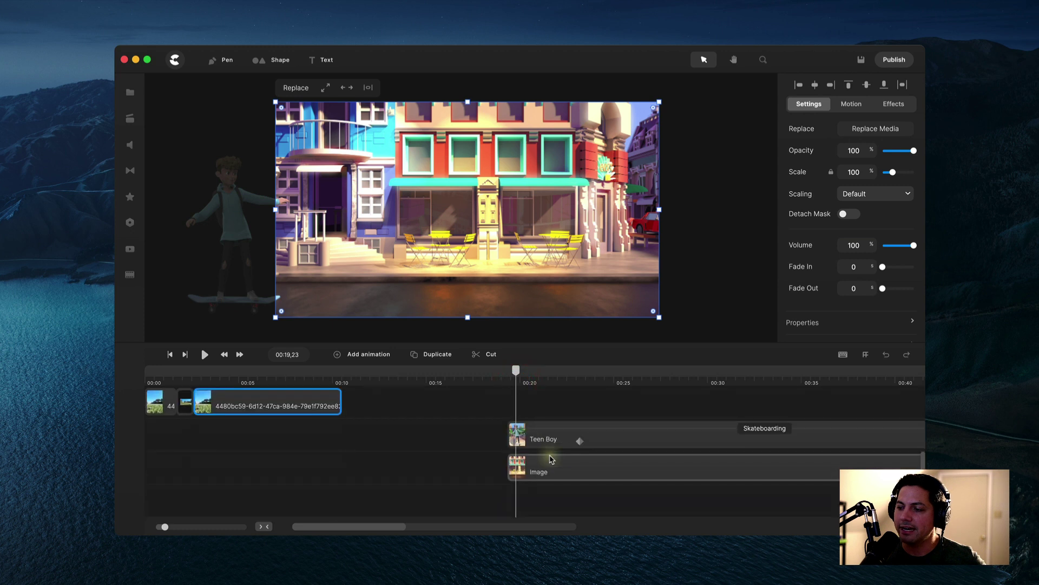
pyautogui.moveTo(383, 527); pyautogui.dragTo(480, 520)
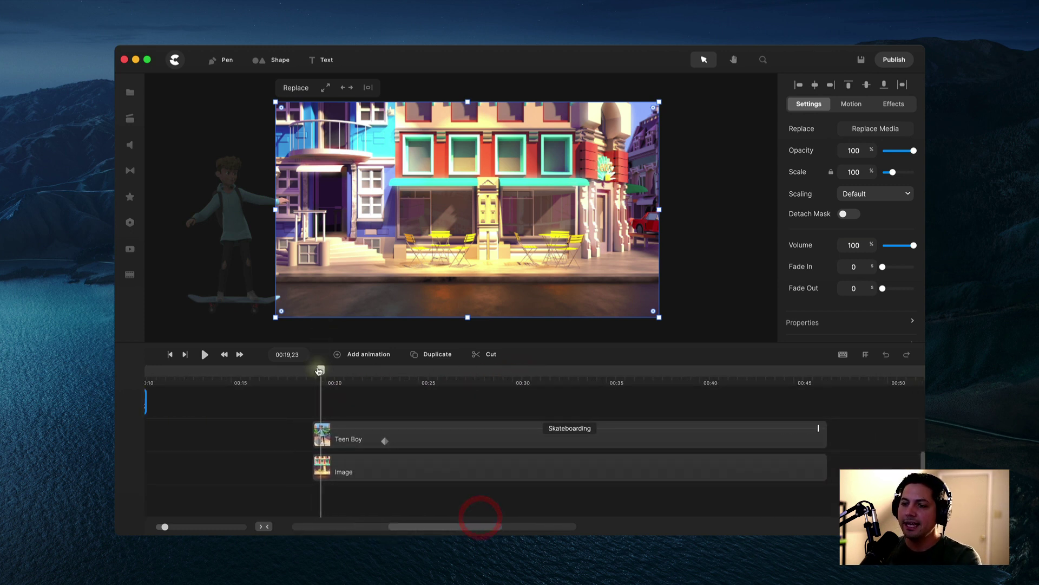
pyautogui.moveTo(321, 370); pyautogui.dragTo(313, 371)
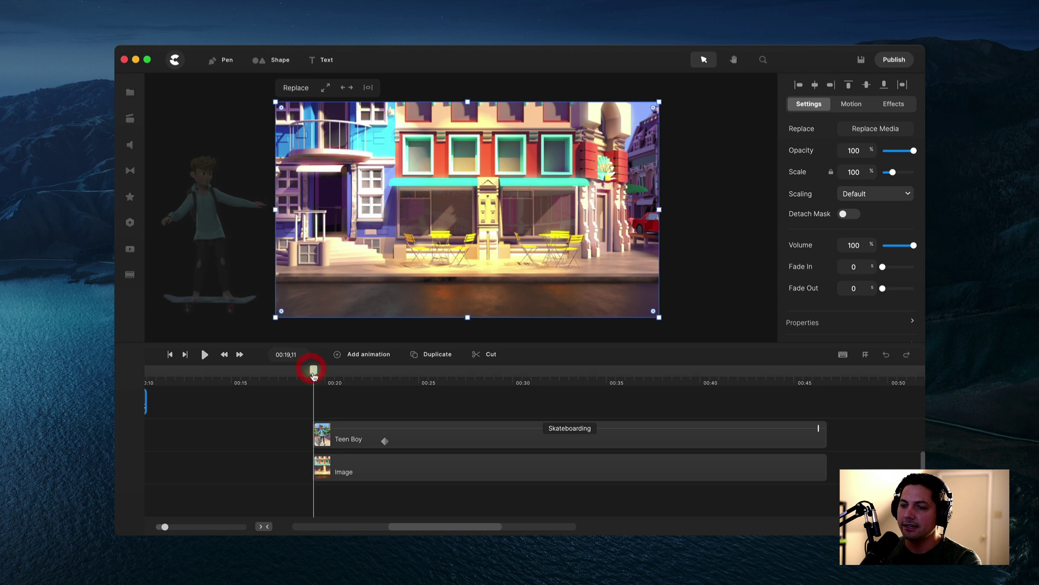
pyautogui.press('space')
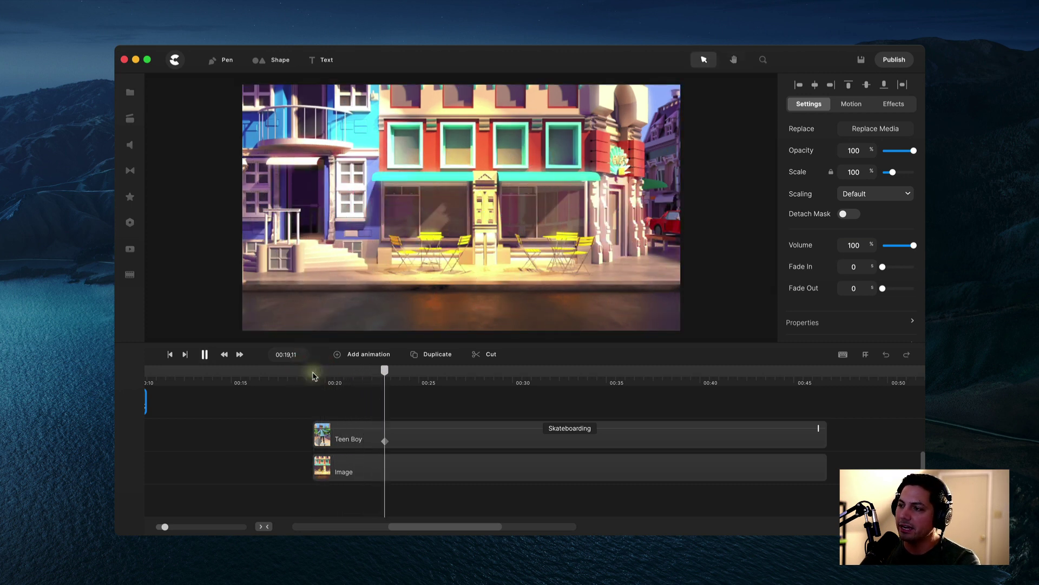
pyautogui.moveTo(398, 370); pyautogui.dragTo(326, 386)
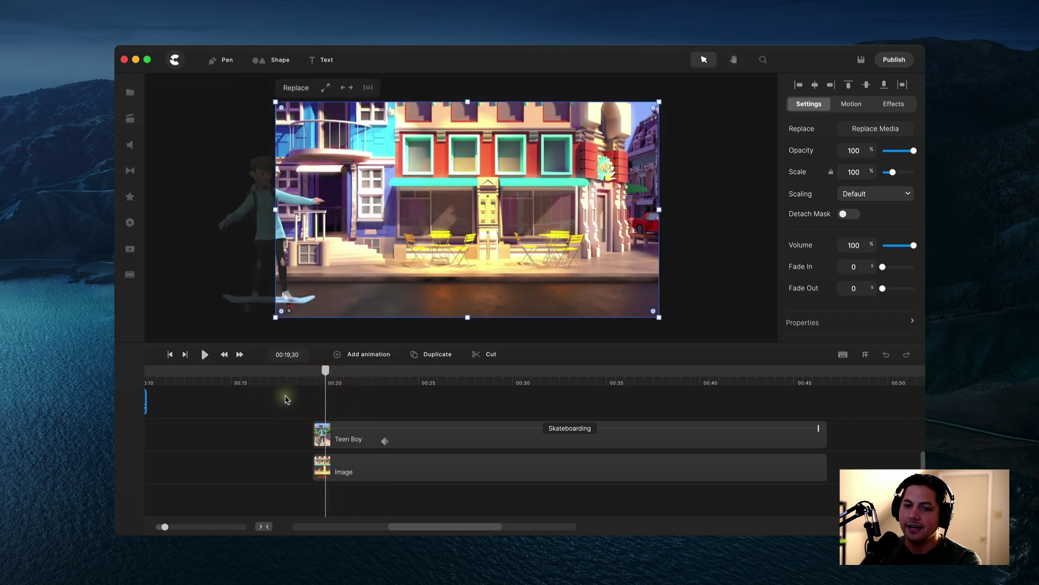
pyautogui.moveTo(322, 372); pyautogui.dragTo(332, 373)
pyautogui.moveTo(335, 372)
pyautogui.mouseDown()
pyautogui.moveTo(346, 373)
pyautogui.moveTo(323, 373)
pyautogui.moveTo(334, 372)
pyautogui.mouseUp()
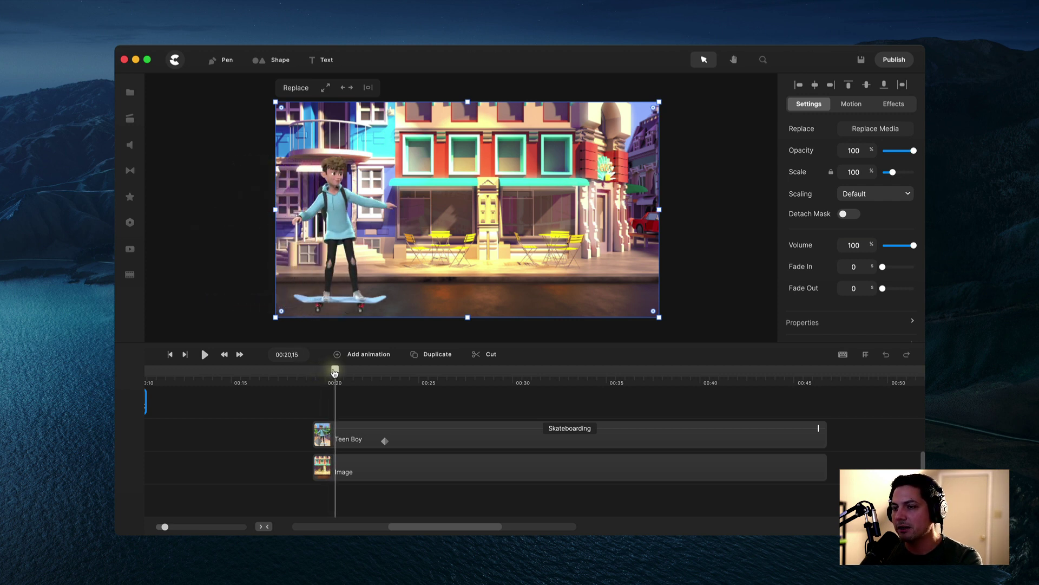
# Step: Take a snapshot of the Teen Boy skateboarder at 00:20,15 and select it in project media
pyautogui.click(417, 440)
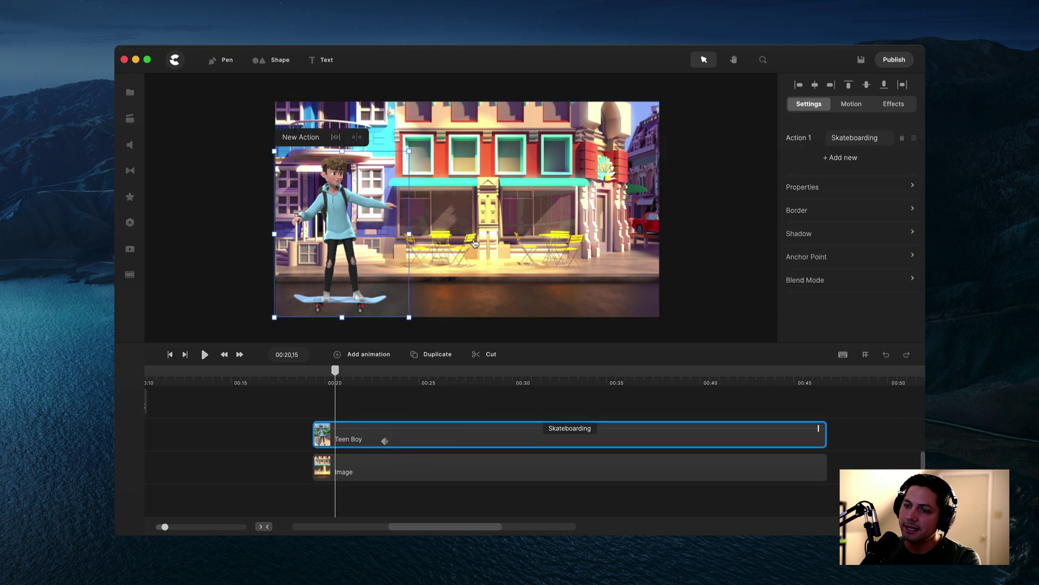
pyautogui.rightClick(338, 222)
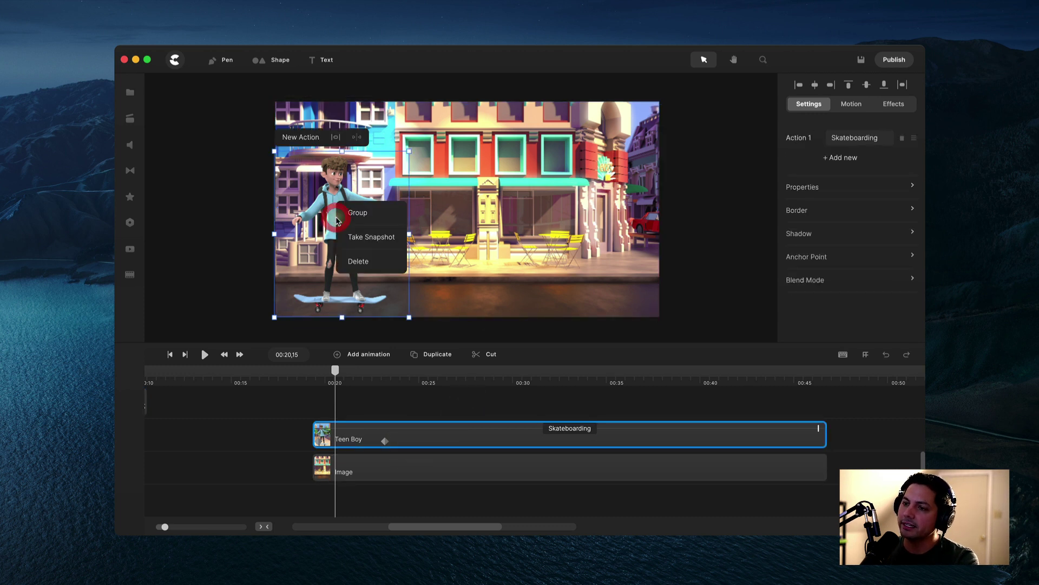
pyautogui.click(349, 236)
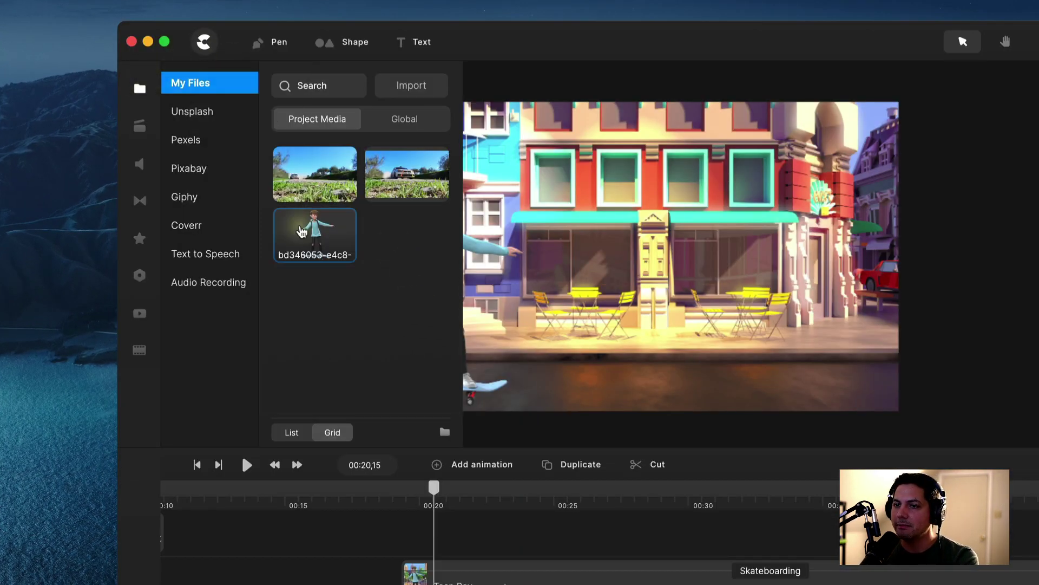
pyautogui.click(341, 252)
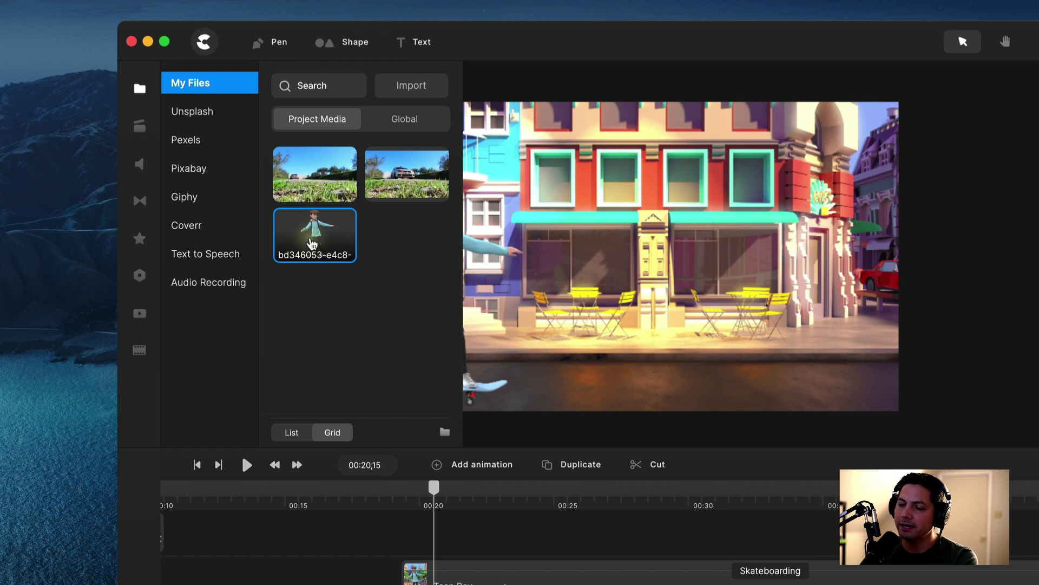
# Step: Drop the skater snapshot onto the canvas and align it exactly over the moving Teen Boy at 45% scale
pyautogui.moveTo(319, 239); pyautogui.dragTo(619, 313)
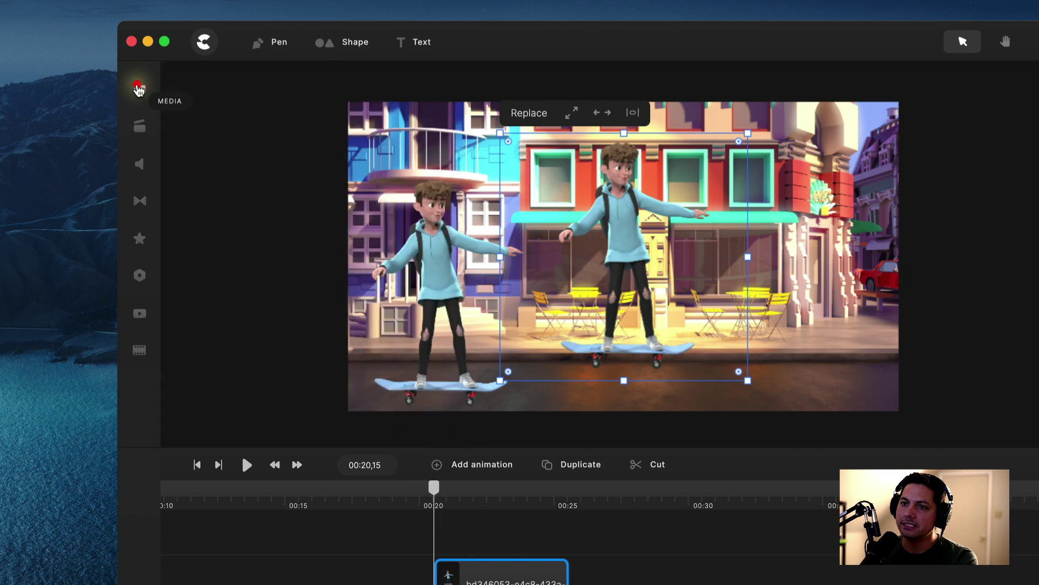
pyautogui.click(138, 87)
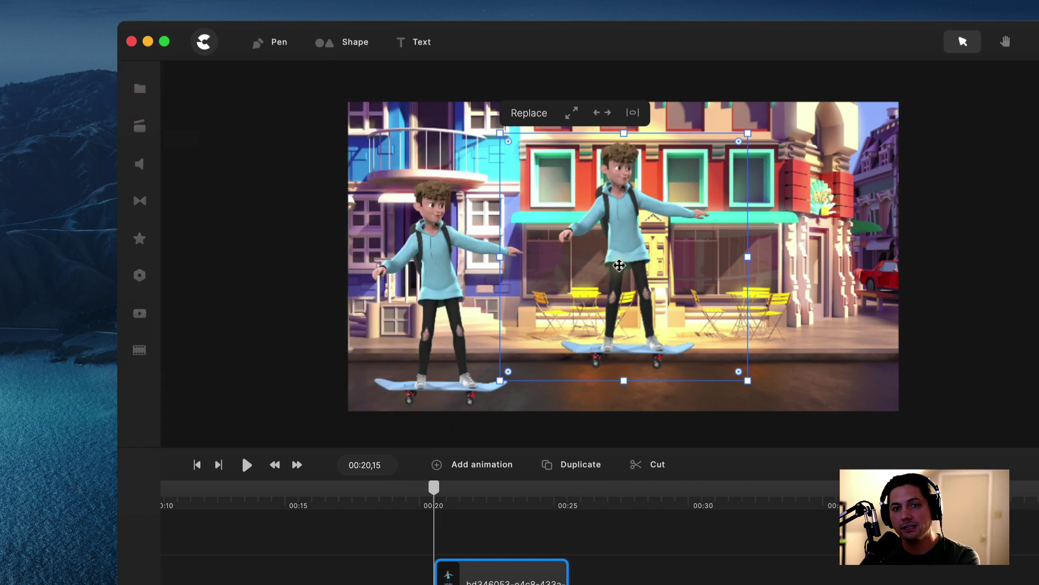
pyautogui.moveTo(625, 233); pyautogui.dragTo(436, 271)
pyautogui.scroll(6, 407, 233)
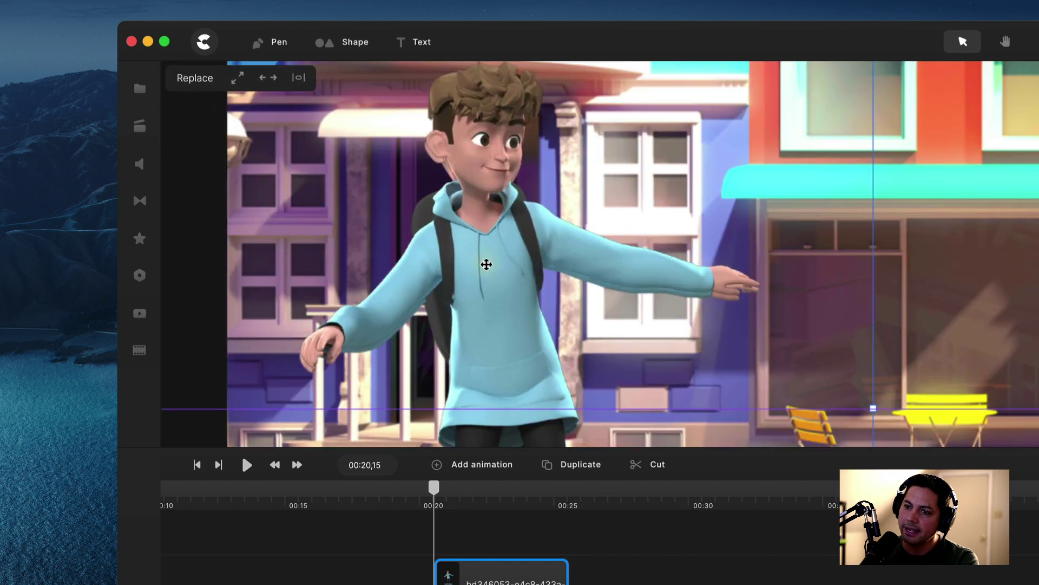
pyautogui.moveTo(485, 262); pyautogui.dragTo(485, 267)
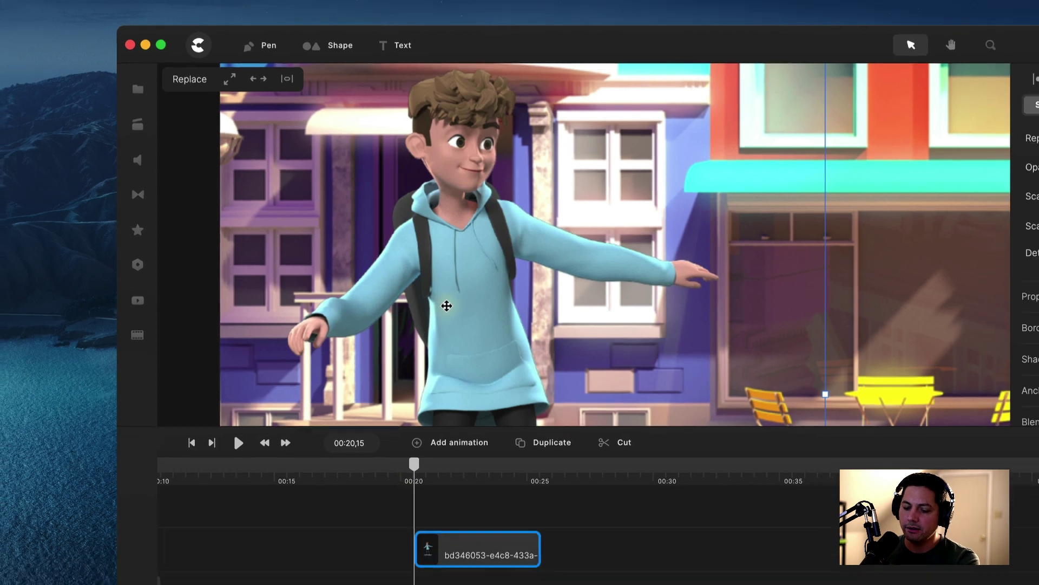
pyautogui.scroll(-6, 447, 306)
# Step: Play from about 00:19 to check the frozen clone, then scrub back to about 00:21,12
pyautogui.click(310, 373)
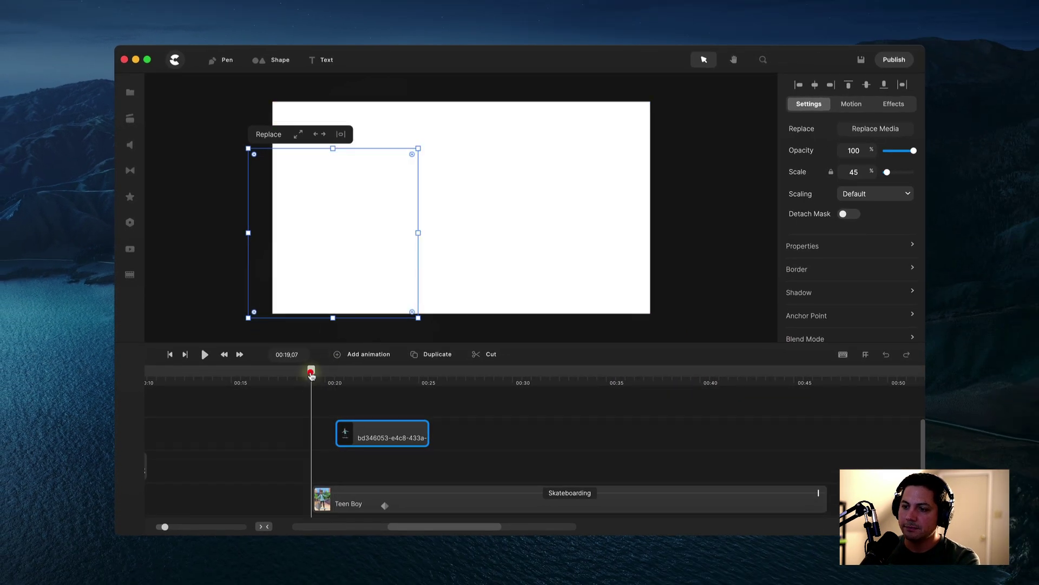
pyautogui.press('space')
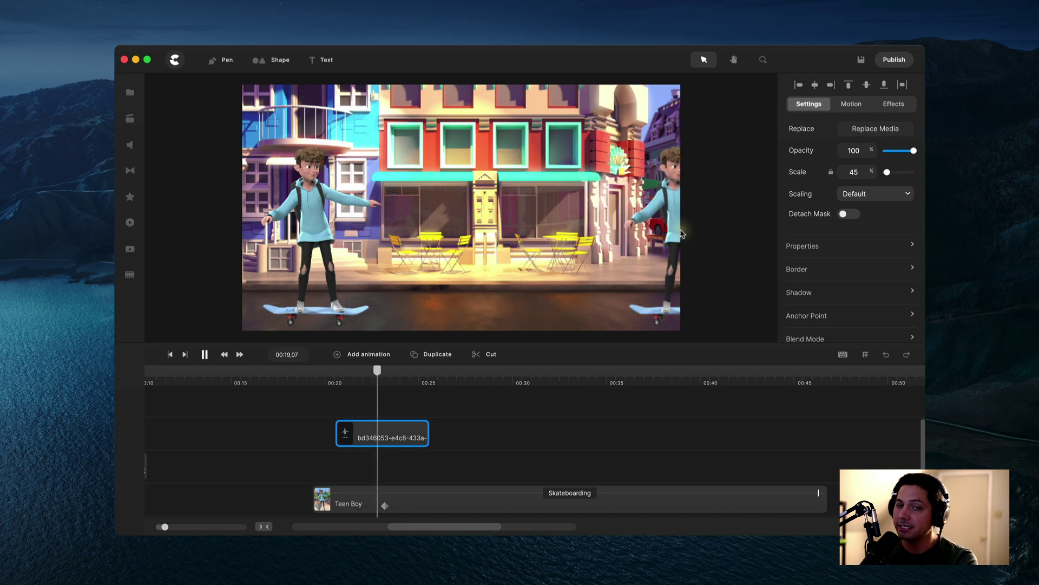
pyautogui.click(317, 245)
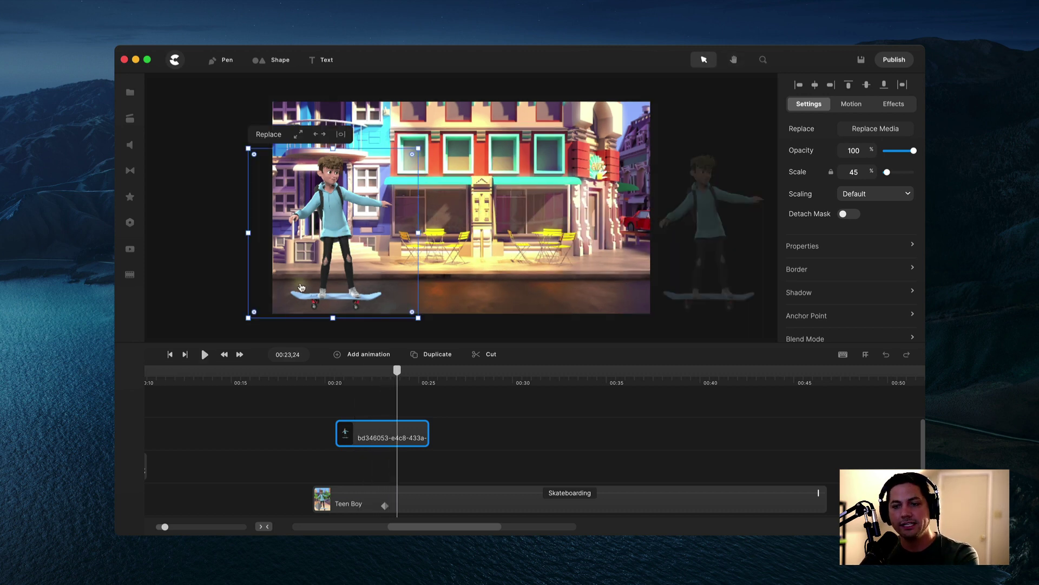
pyautogui.moveTo(385, 376); pyautogui.dragTo(352, 388)
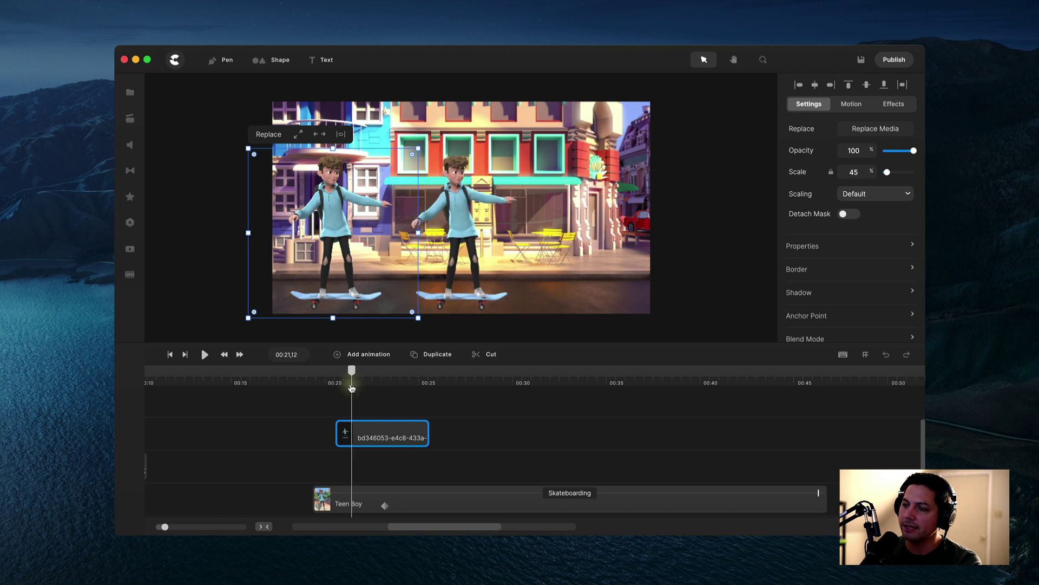
pyautogui.scroll(-3, 346, 476)
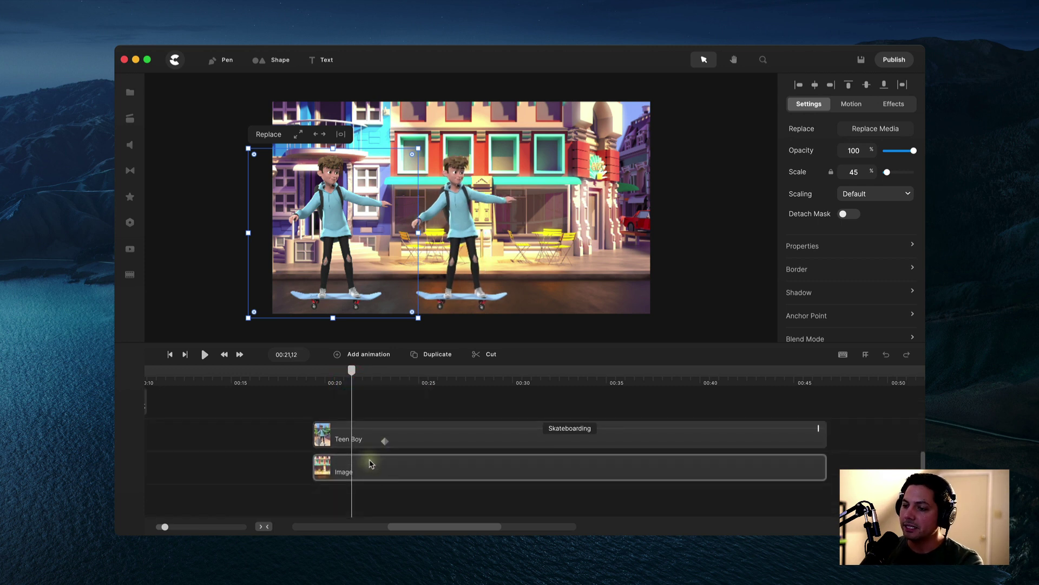
# Step: Take a second snapshot of the Teen Boy skateboarder at his new position, 00:21,12
pyautogui.click(411, 441)
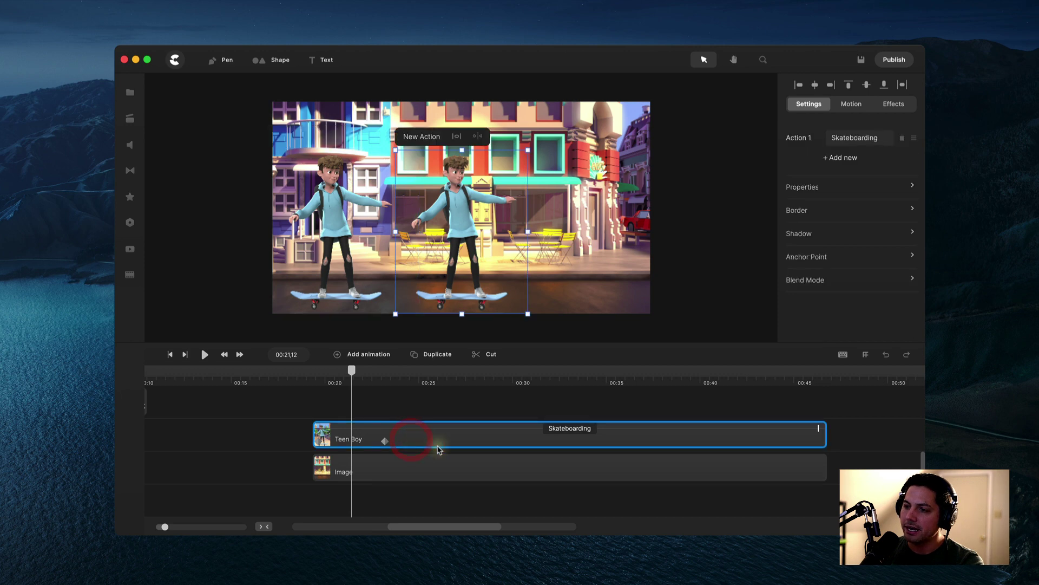
pyautogui.rightClick(461, 227)
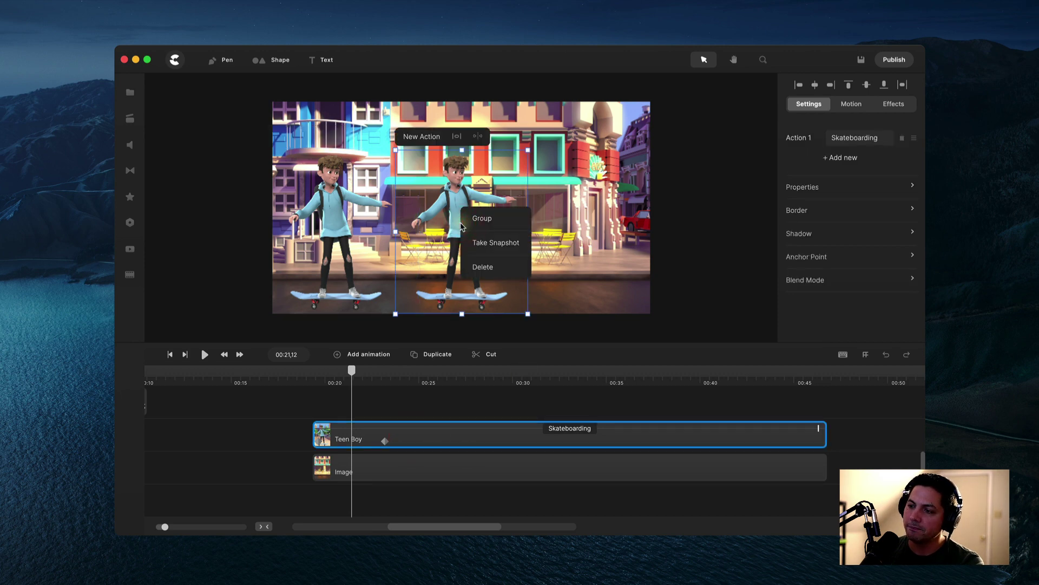
pyautogui.click(480, 244)
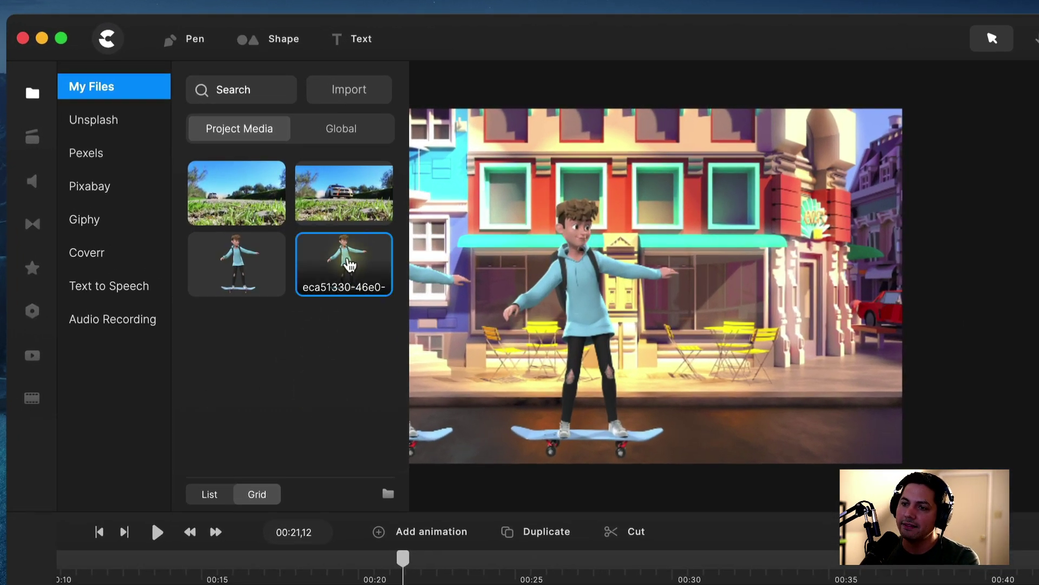
# Step: Place the second skateboarder snapshot onto the canvas over the skater near 00:21
pyautogui.moveTo(350, 265); pyautogui.dragTo(583, 296)
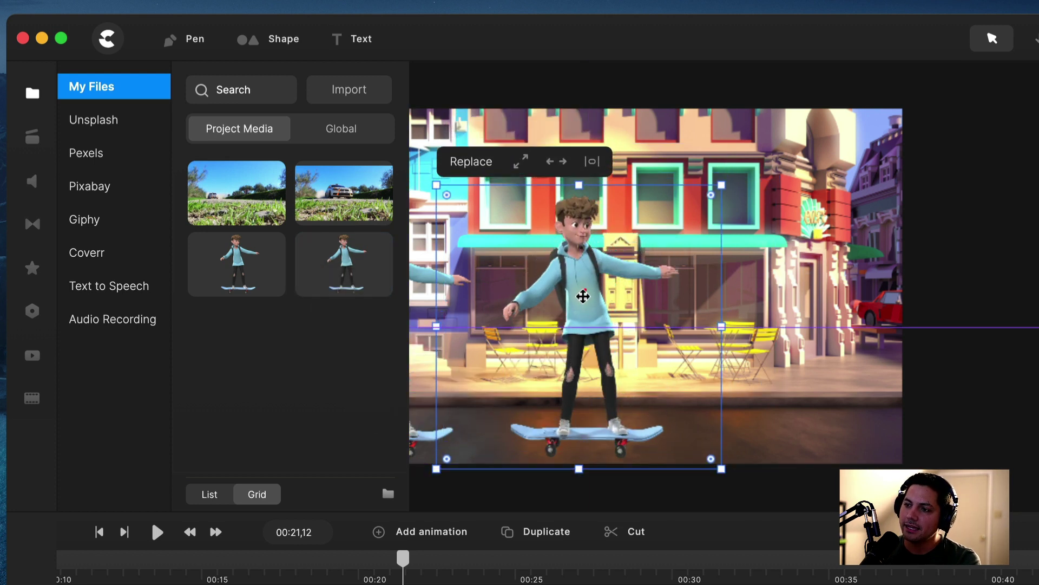
pyautogui.scroll(5, 552, 304)
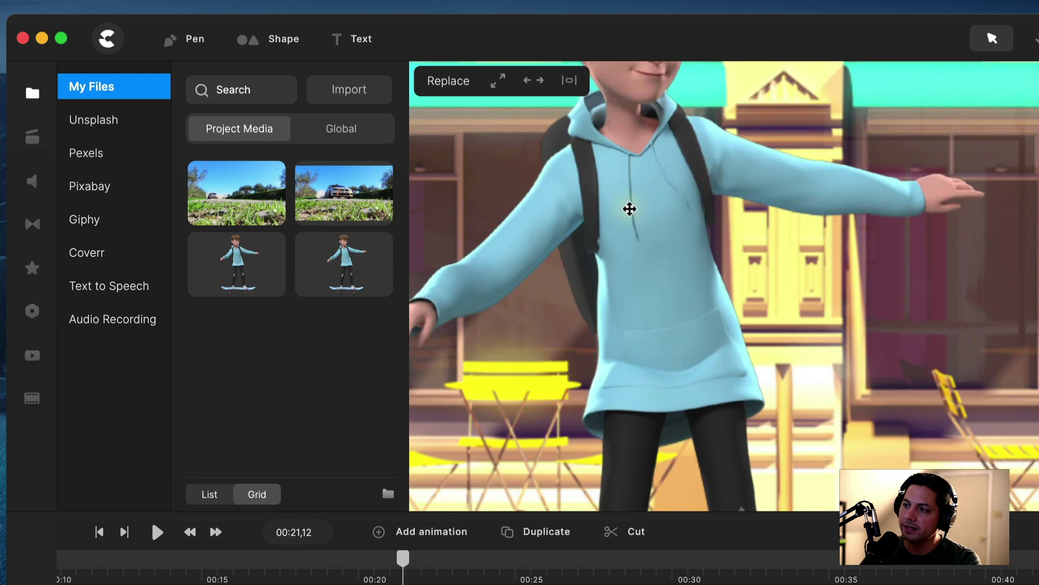
pyautogui.click(628, 208)
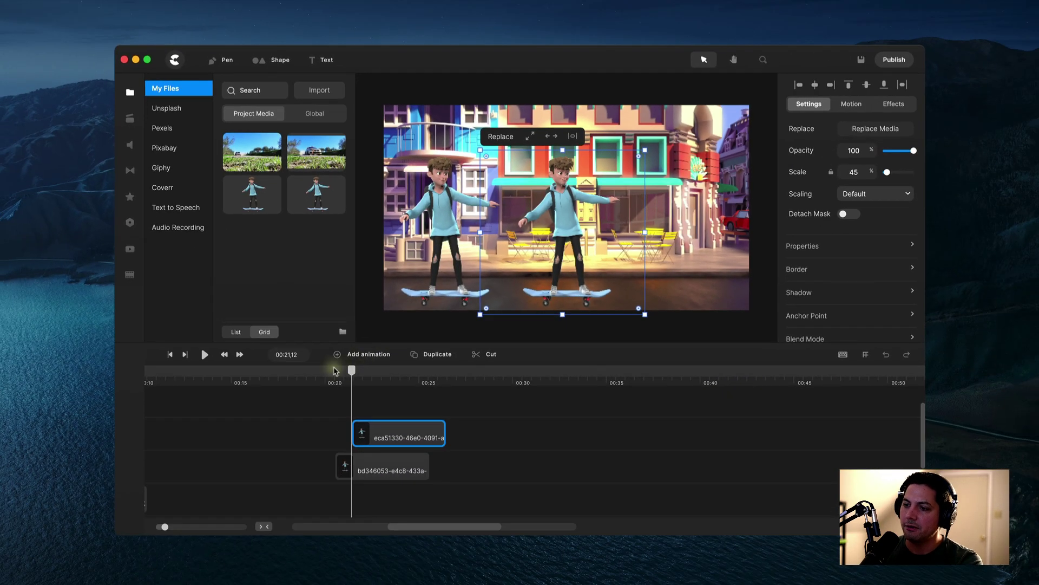
# Step: Play back from about 20 seconds and scrub around 22 seconds to check both clones
pyautogui.click(334, 371)
pyautogui.press('space')
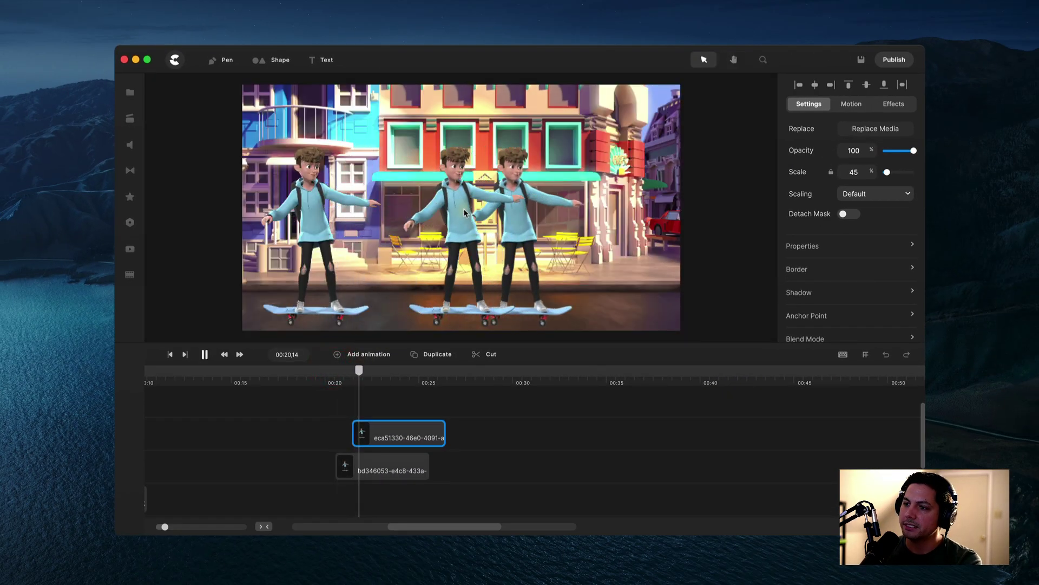
pyautogui.press('space')
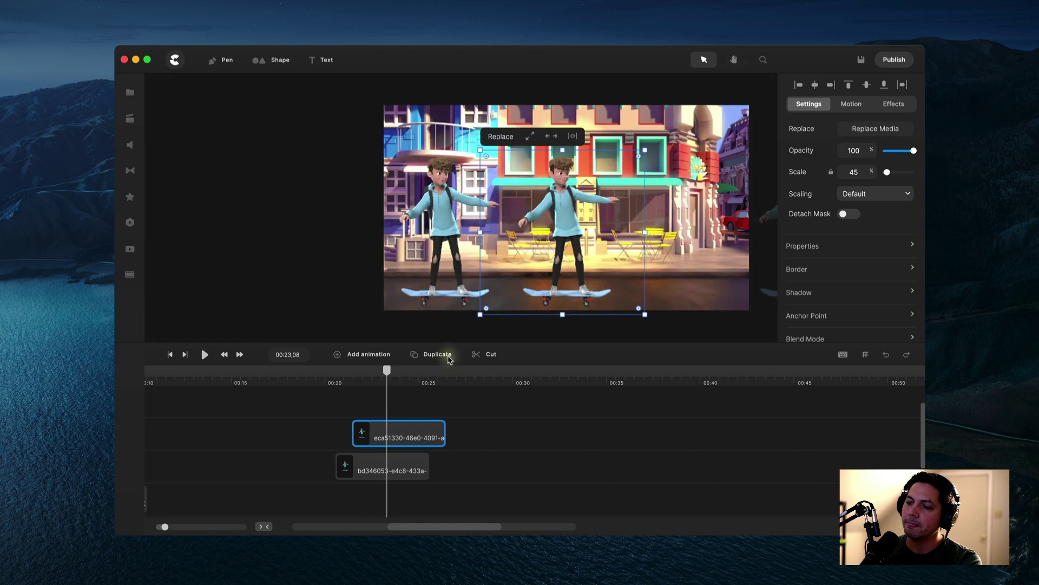
pyautogui.moveTo(389, 371)
pyautogui.mouseDown()
pyautogui.moveTo(348, 371)
pyautogui.moveTo(370, 376)
pyautogui.mouseUp()
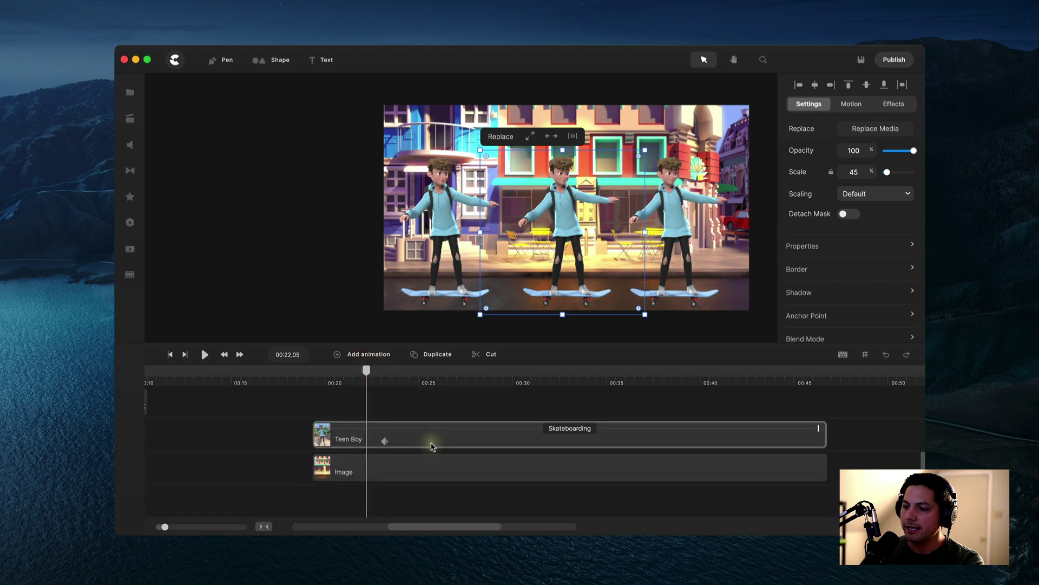
# Step: Take a third snapshot of the rightmost skateboarding boy at 00:22,05
pyautogui.click(433, 443)
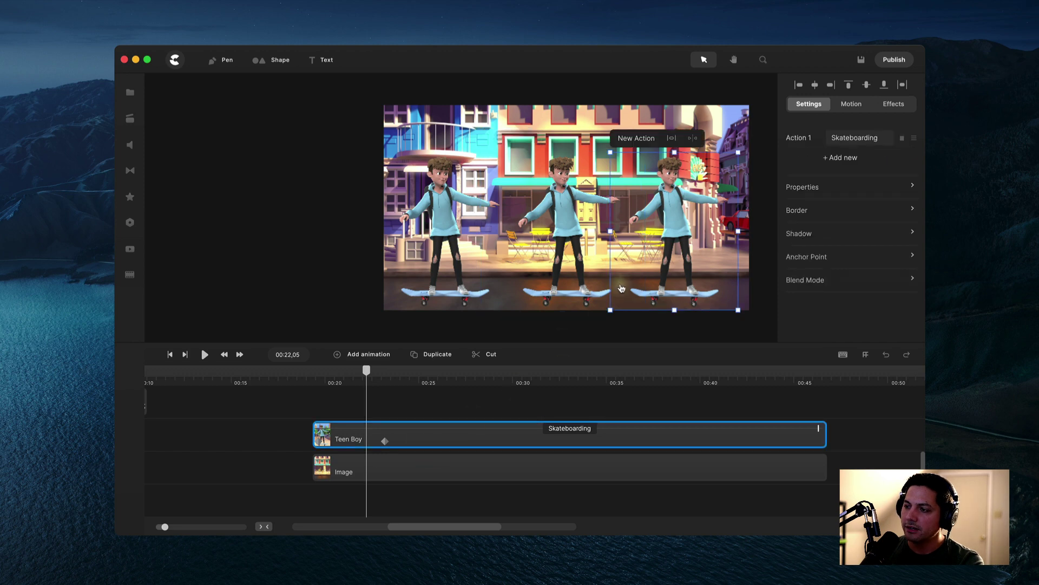
pyautogui.rightClick(677, 211)
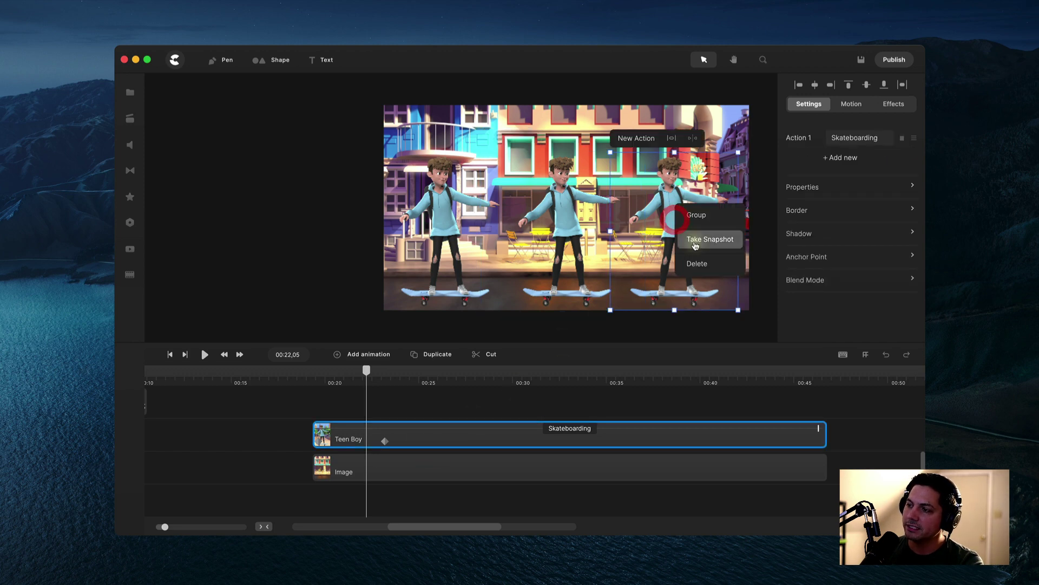
pyautogui.click(693, 238)
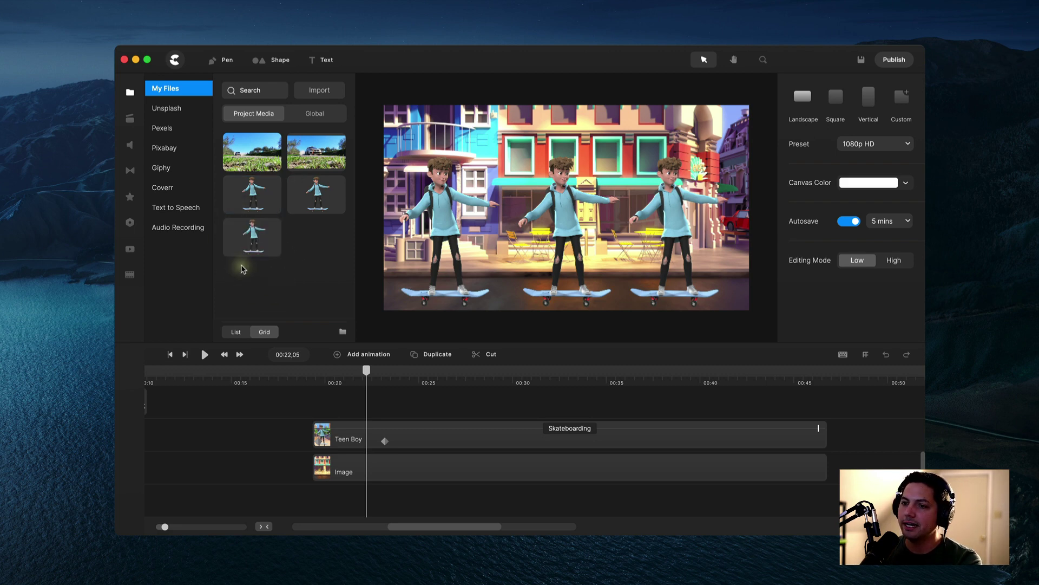
# Step: Drop the third snapshot onto the canvas and shift it right to line up with the boy
pyautogui.moveTo(241, 238); pyautogui.dragTo(674, 222)
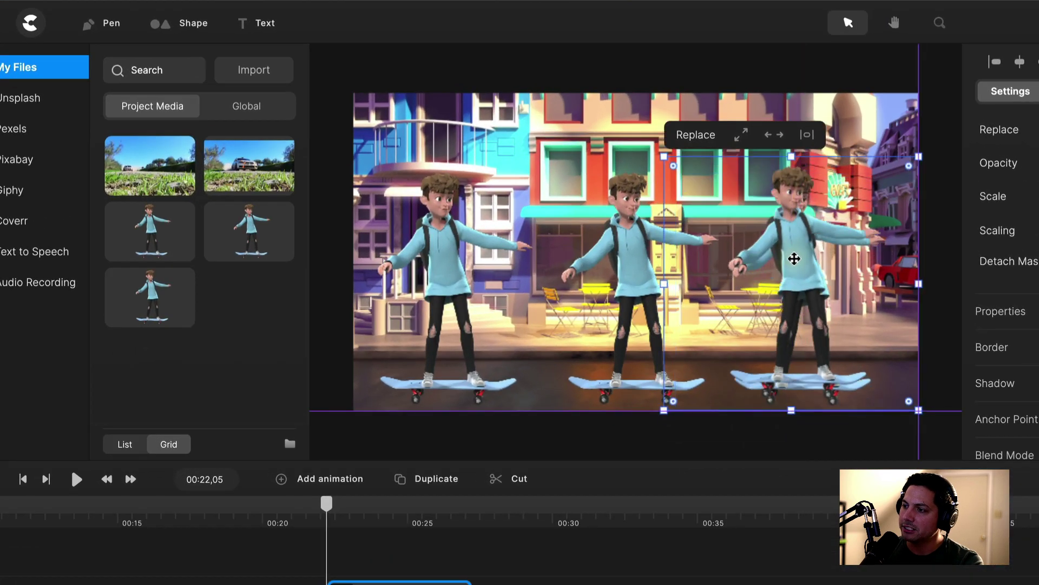
pyautogui.scroll(5, 794, 265)
pyautogui.moveTo(791, 263); pyautogui.dragTo(806, 271)
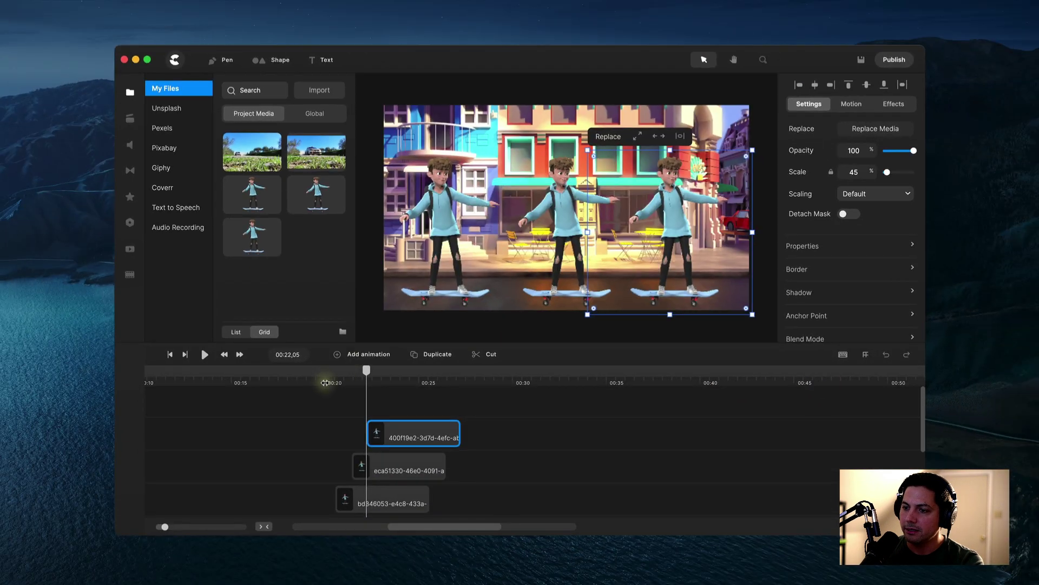
# Step: Replay from 00:19,18 and scrub back to about 00:21 to check the three staggered clones
pyautogui.click(310, 383)
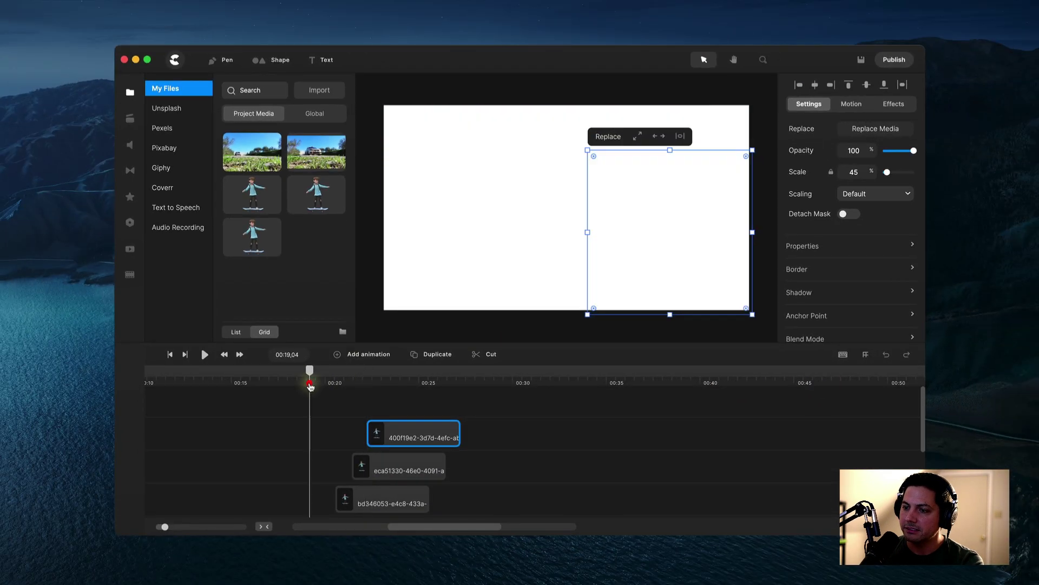
pyautogui.moveTo(313, 375); pyautogui.dragTo(319, 374)
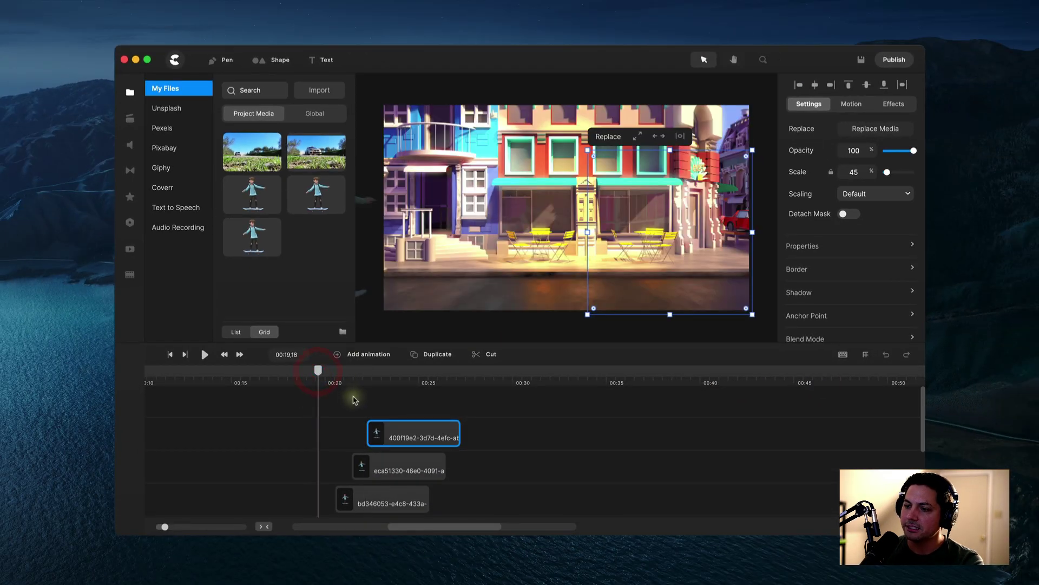
pyautogui.press('space')
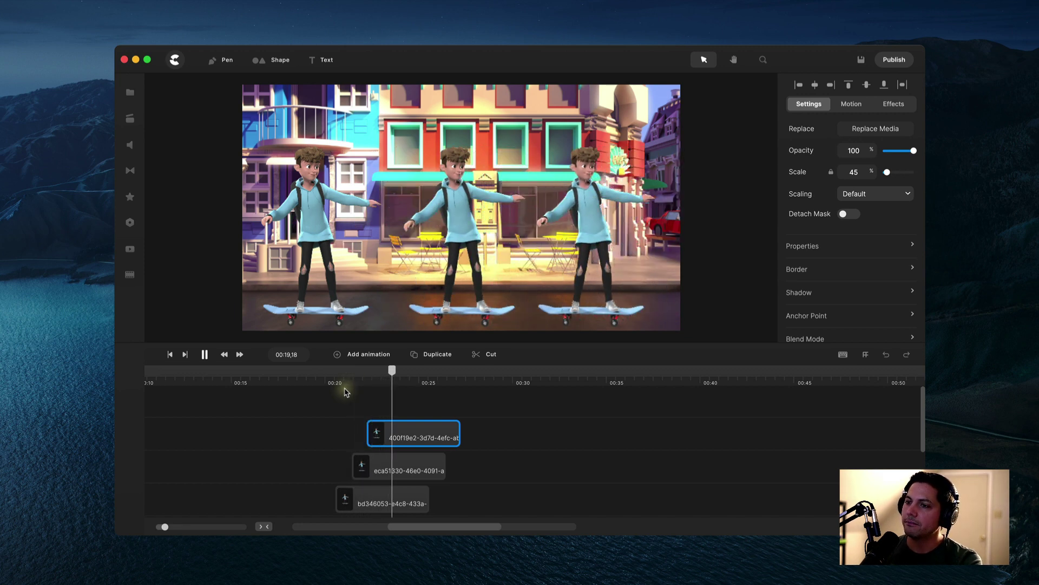
pyautogui.press('space')
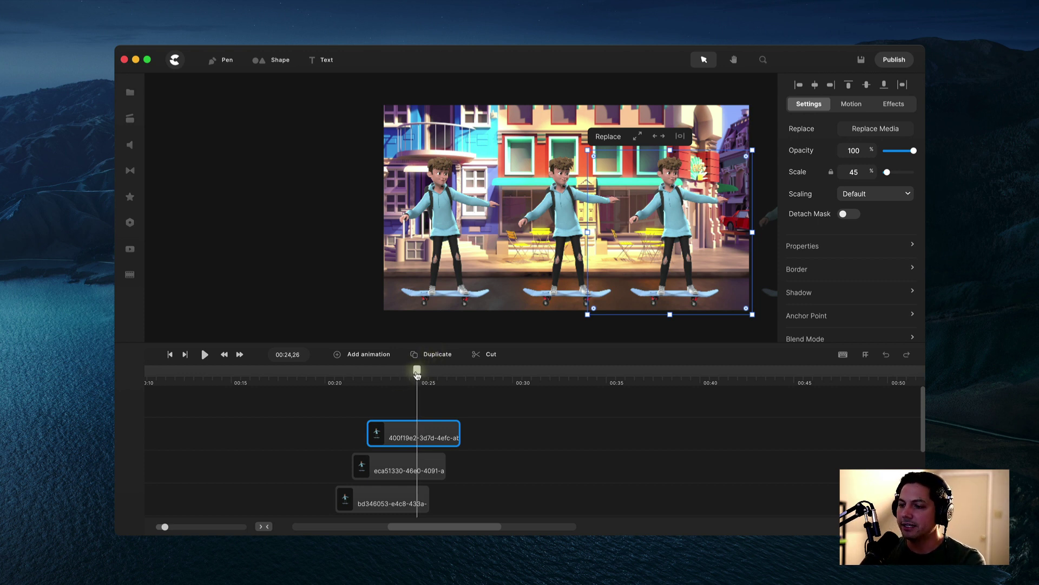
pyautogui.moveTo(417, 374); pyautogui.dragTo(393, 389)
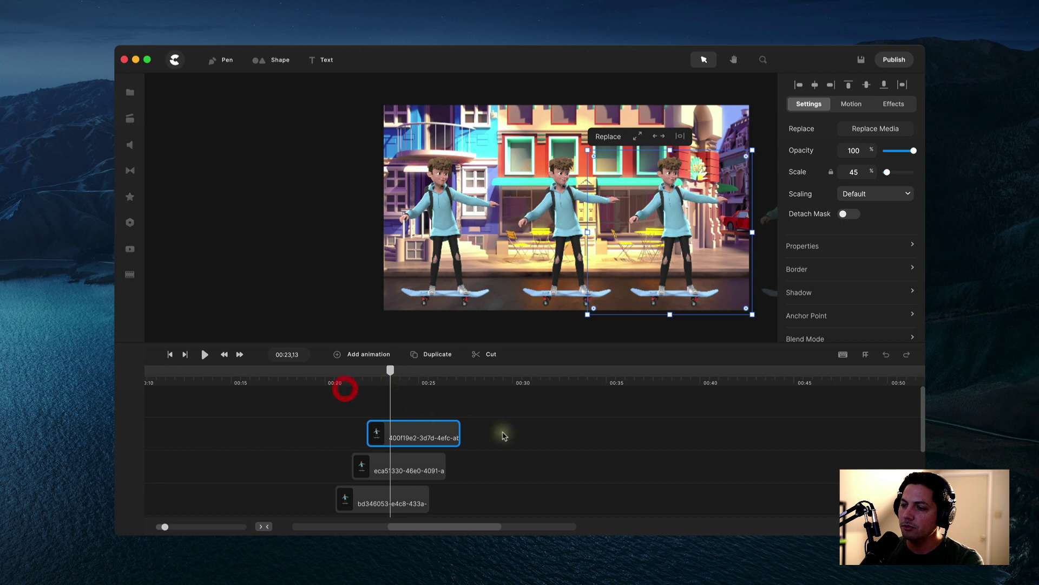
# Step: Add a Position animation to the Teen Boy clip at about 00:23 and select its middle keyframe
pyautogui.click(463, 443)
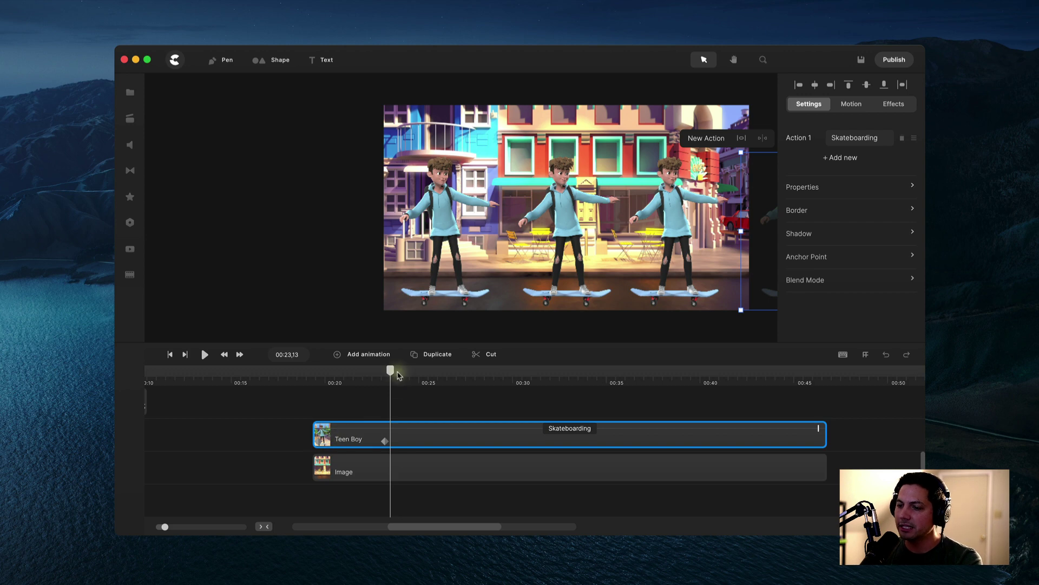
pyautogui.moveTo(398, 374)
pyautogui.mouseDown()
pyautogui.moveTo(325, 383)
pyautogui.moveTo(392, 388)
pyautogui.mouseUp()
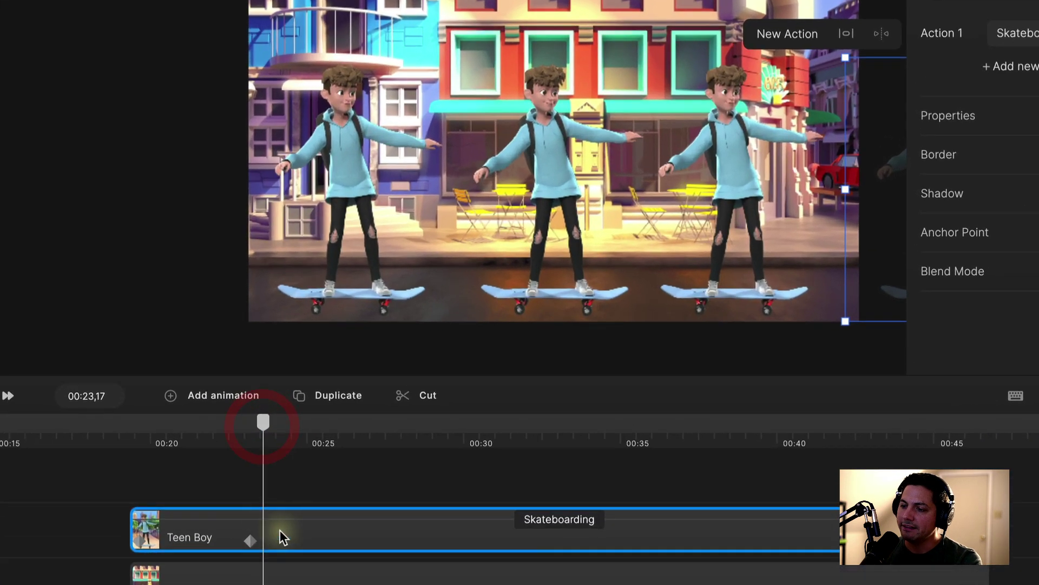
pyautogui.rightClick(398, 437)
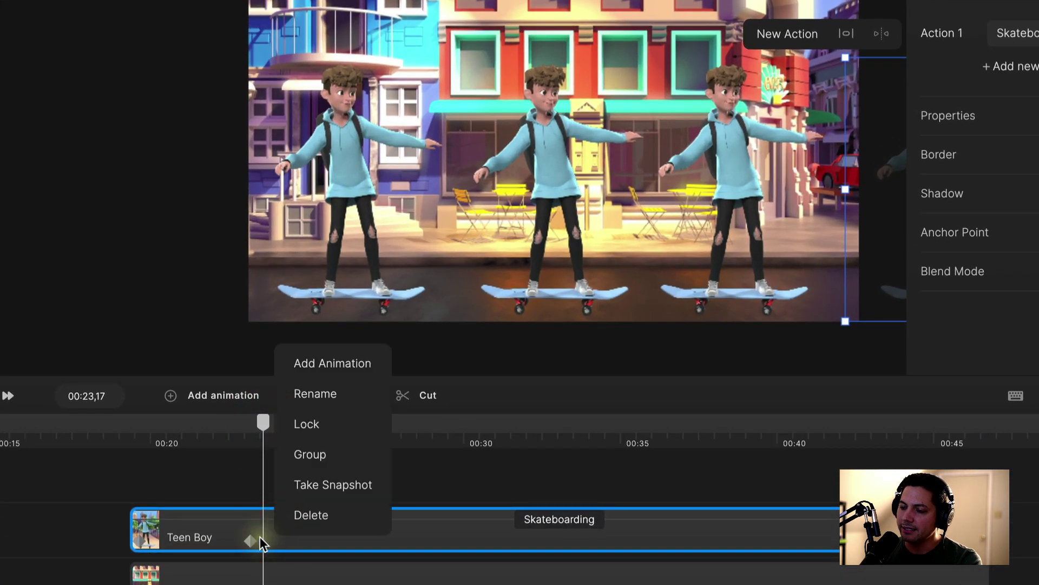
pyautogui.click(329, 364)
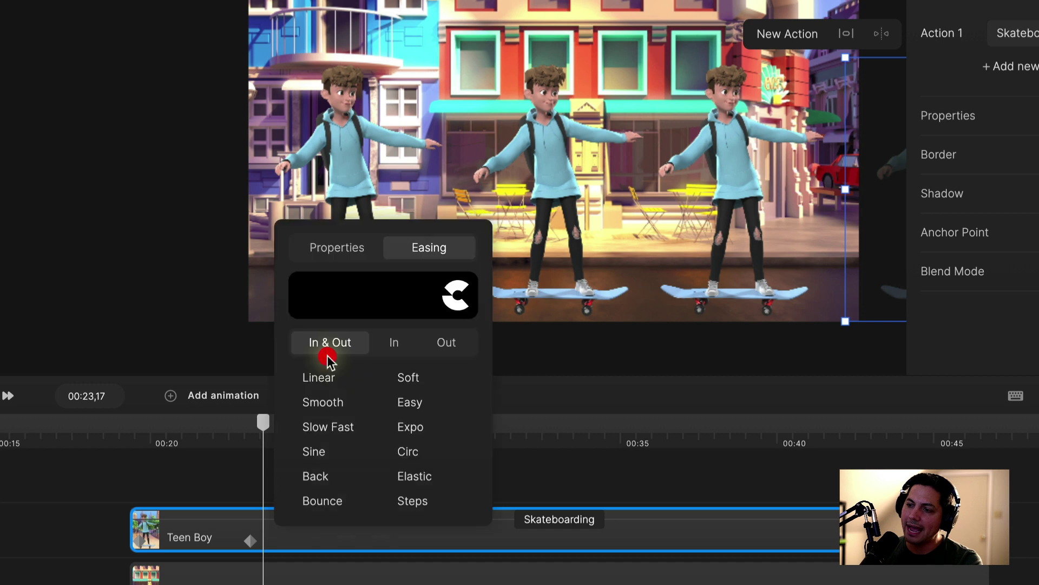
pyautogui.click(348, 253)
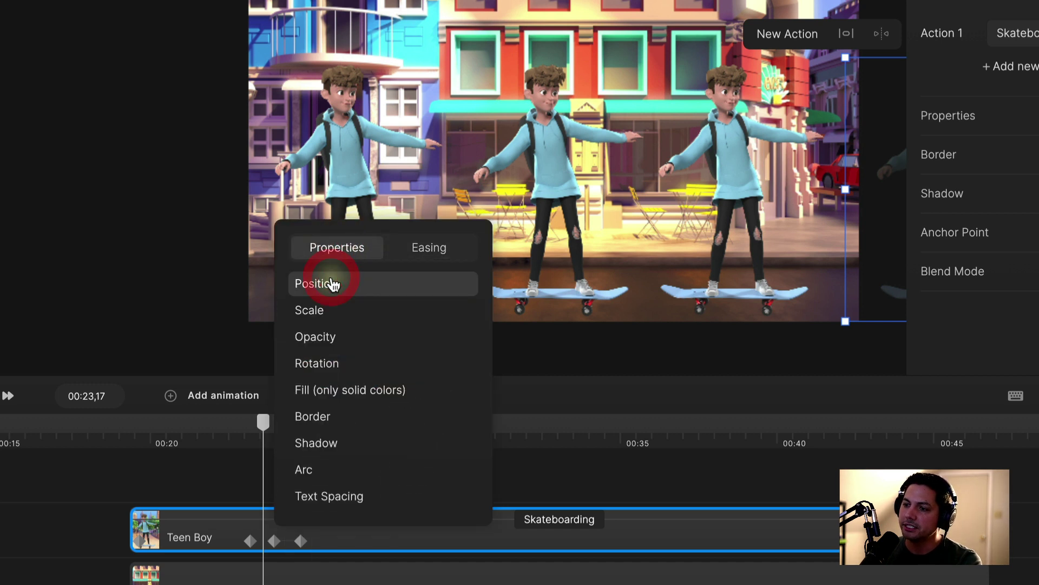
pyautogui.click(230, 480)
pyautogui.click(276, 541)
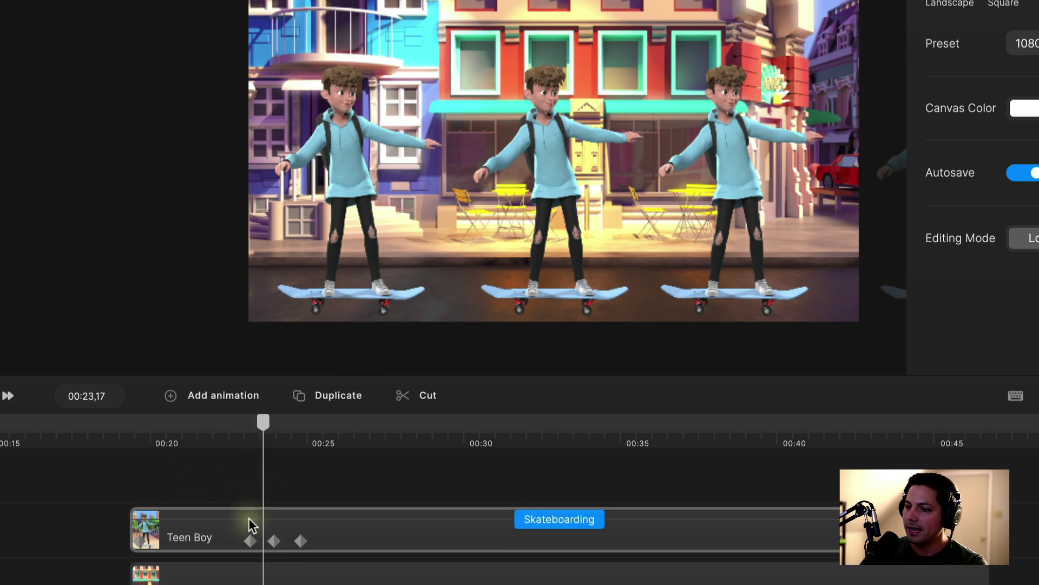
# Step: At the last keyframe (00:24,22), drag the Teen Boy off the left edge of the canvas
pyautogui.click(274, 540)
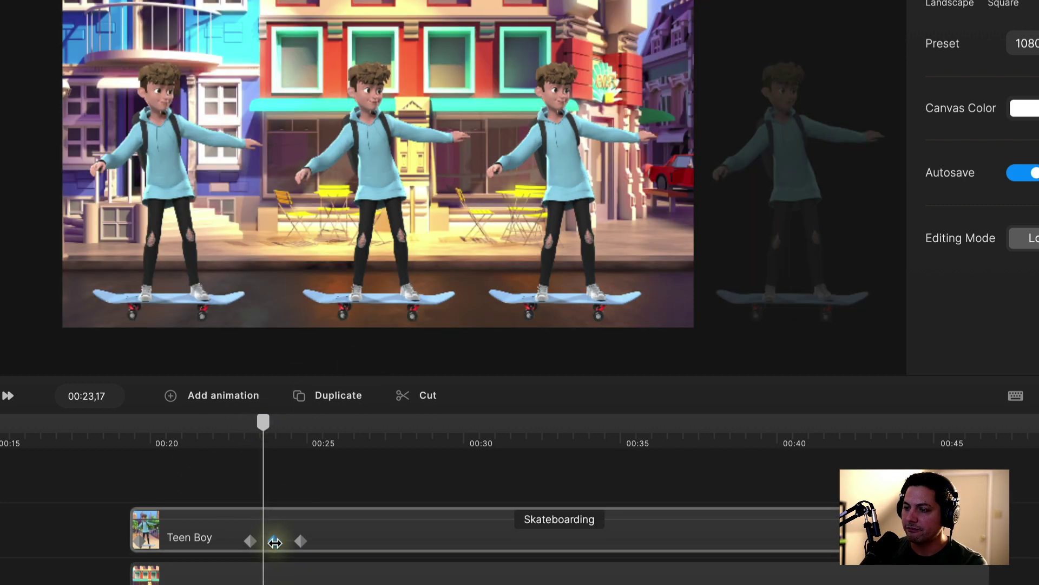
pyautogui.click(275, 543)
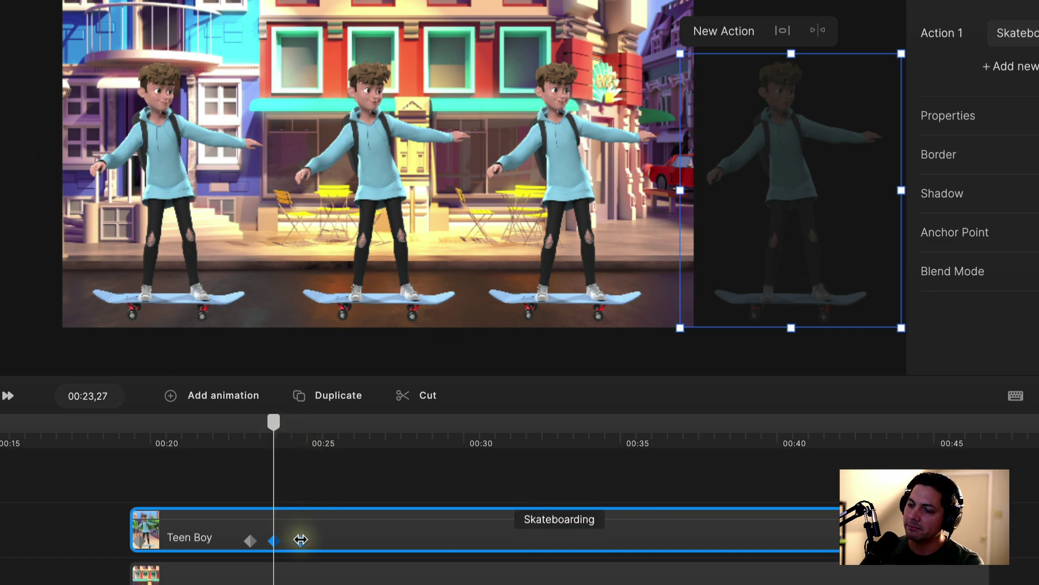
pyautogui.click(300, 540)
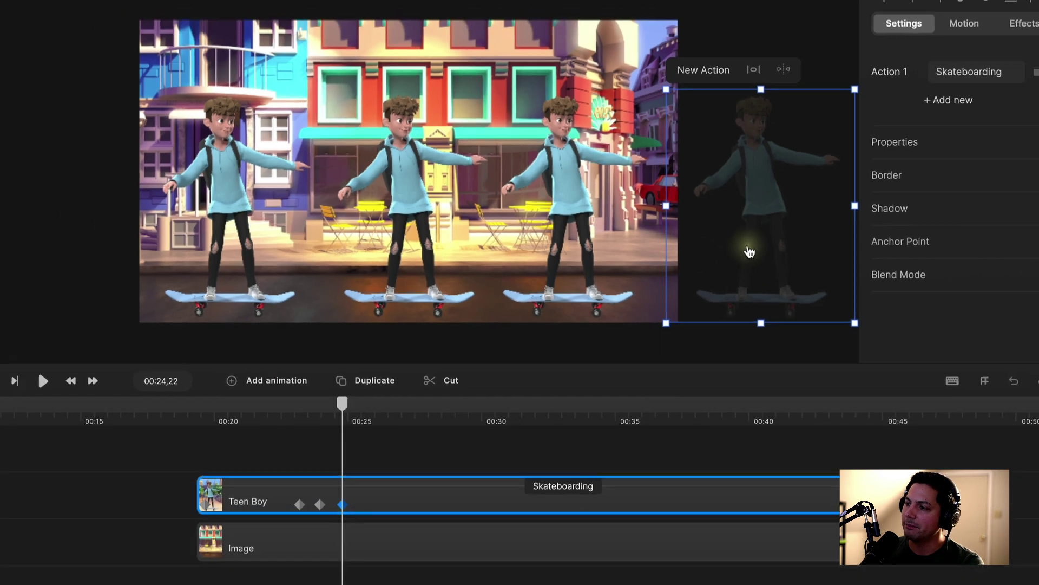
pyautogui.moveTo(749, 252); pyautogui.dragTo(124, 244)
pyautogui.moveTo(260, 258); pyautogui.dragTo(203, 265)
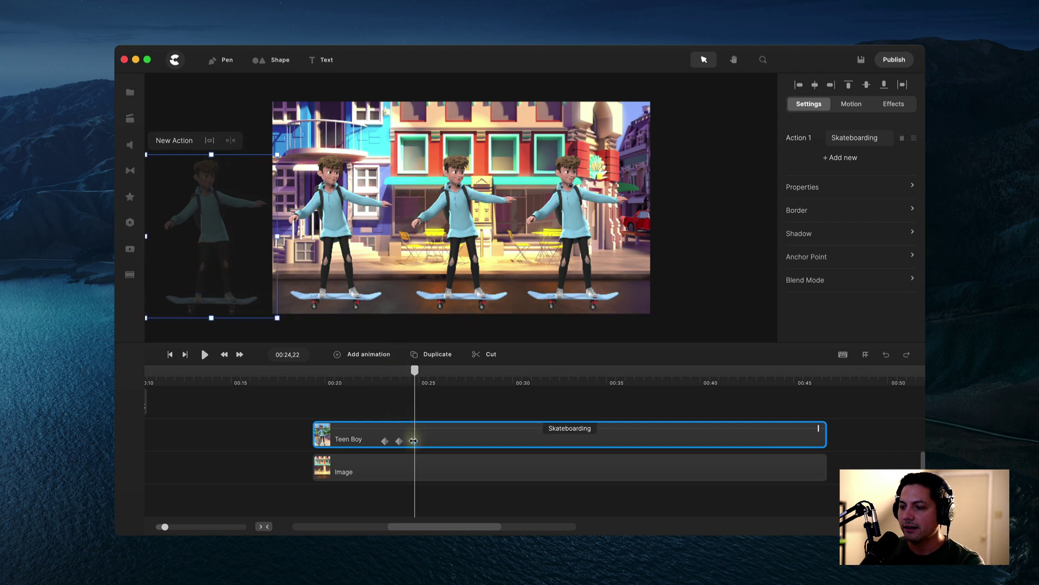
# Step: Preview the ride between 00:23 and 00:24,21, then shift the last keyframe later toward 00:25
pyautogui.moveTo(414, 371)
pyautogui.mouseDown()
pyautogui.moveTo(386, 373)
pyautogui.moveTo(408, 374)
pyautogui.mouseUp()
pyautogui.moveTo(409, 374); pyautogui.dragTo(413, 374)
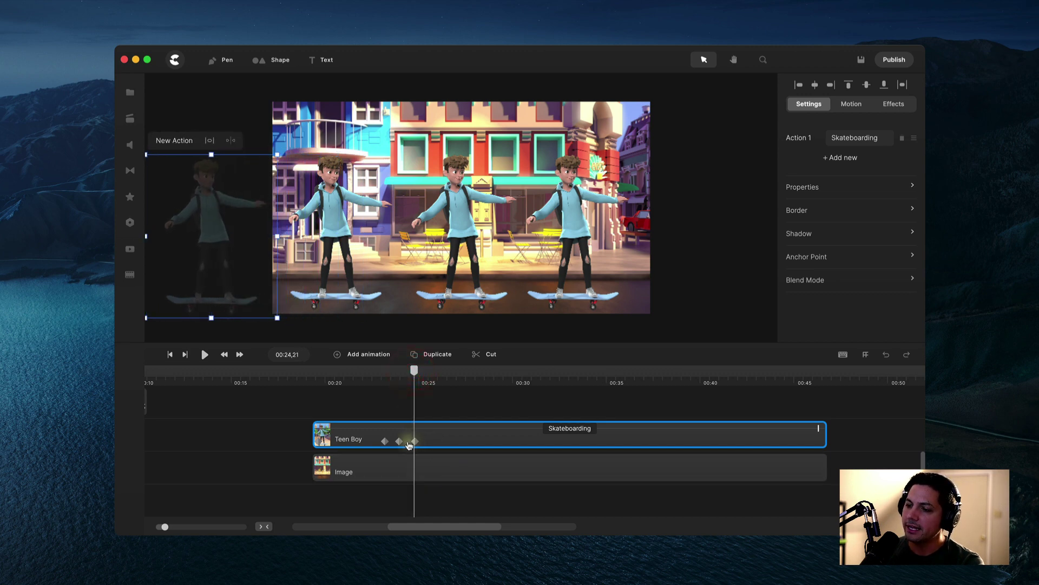
pyautogui.moveTo(417, 440); pyautogui.dragTo(432, 441)
# Step: Preview the ride from about 00:23 and move the last keyframe later to about 00:26
pyautogui.click(394, 375)
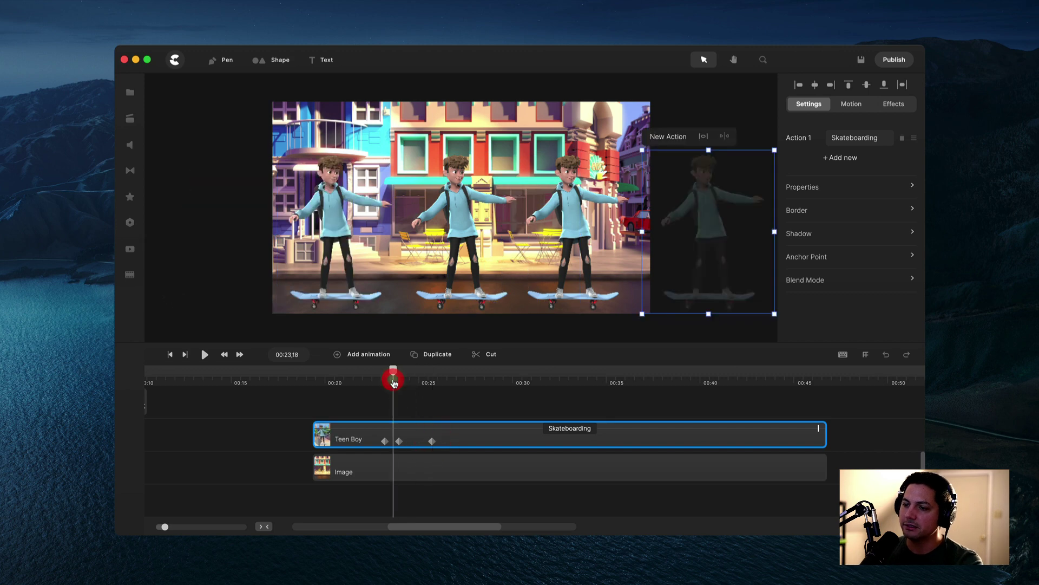
pyautogui.press('space')
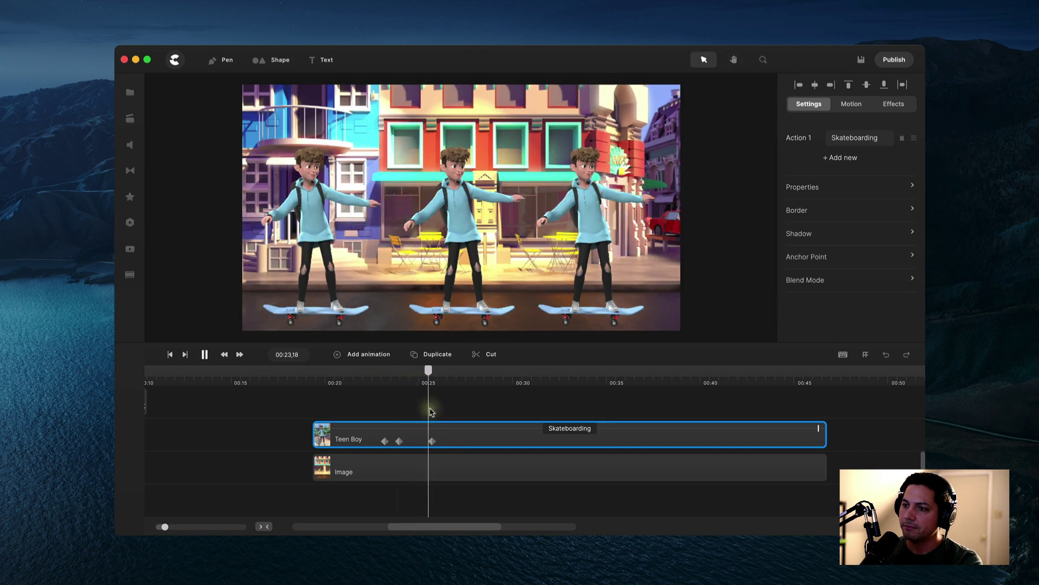
pyautogui.click(432, 441)
pyautogui.moveTo(436, 441); pyautogui.dragTo(451, 441)
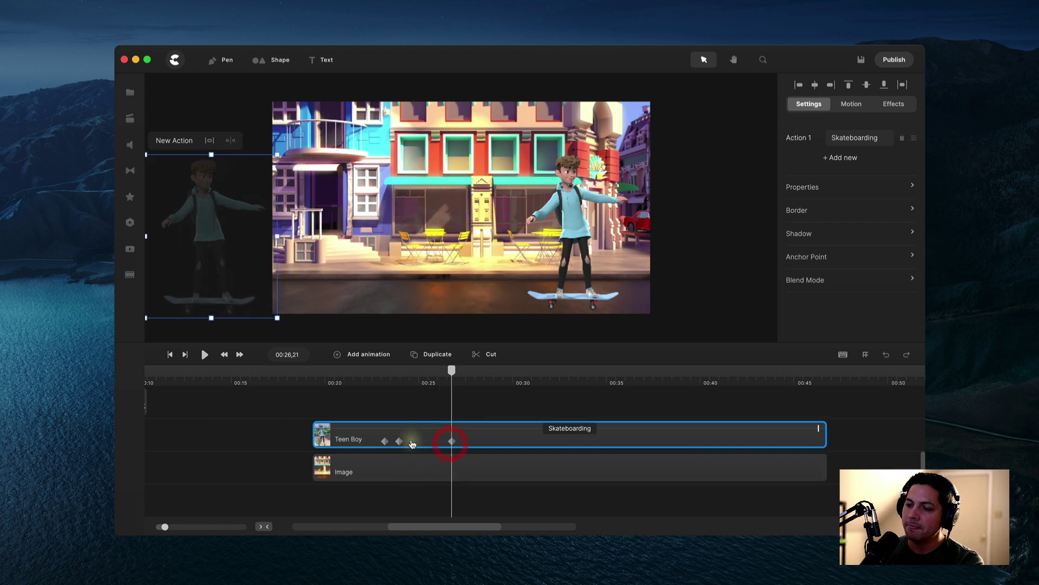
# Step: Set the skateboarding move's easing to Linear
pyautogui.click(401, 441)
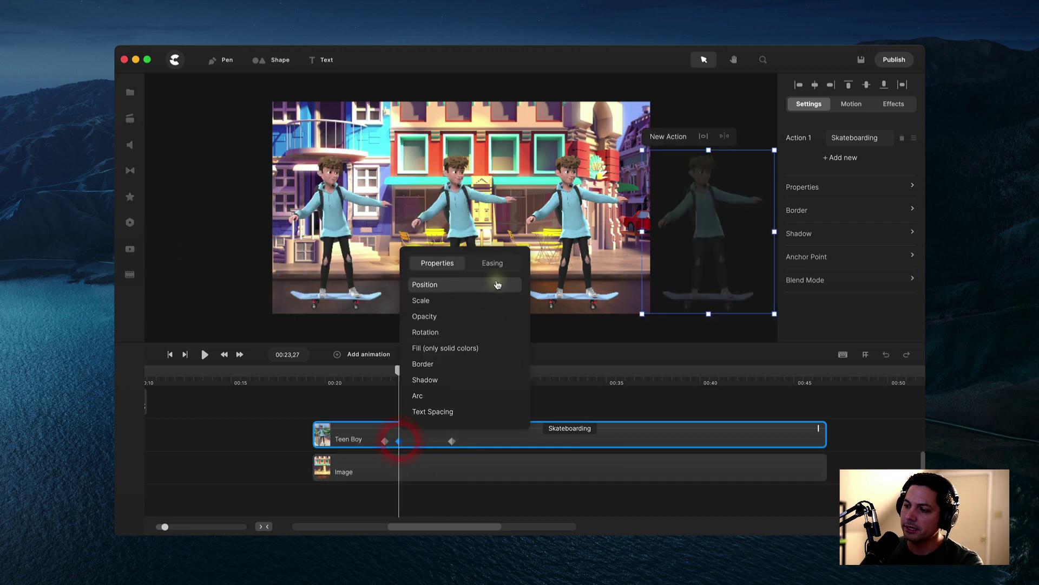
pyautogui.click(495, 263)
pyautogui.click(425, 340)
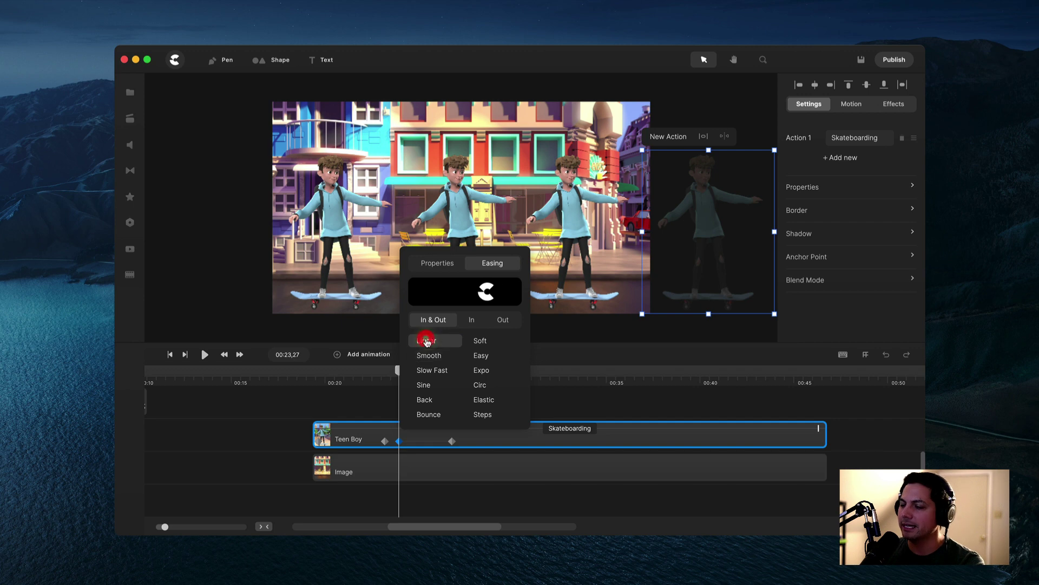
pyautogui.click(288, 403)
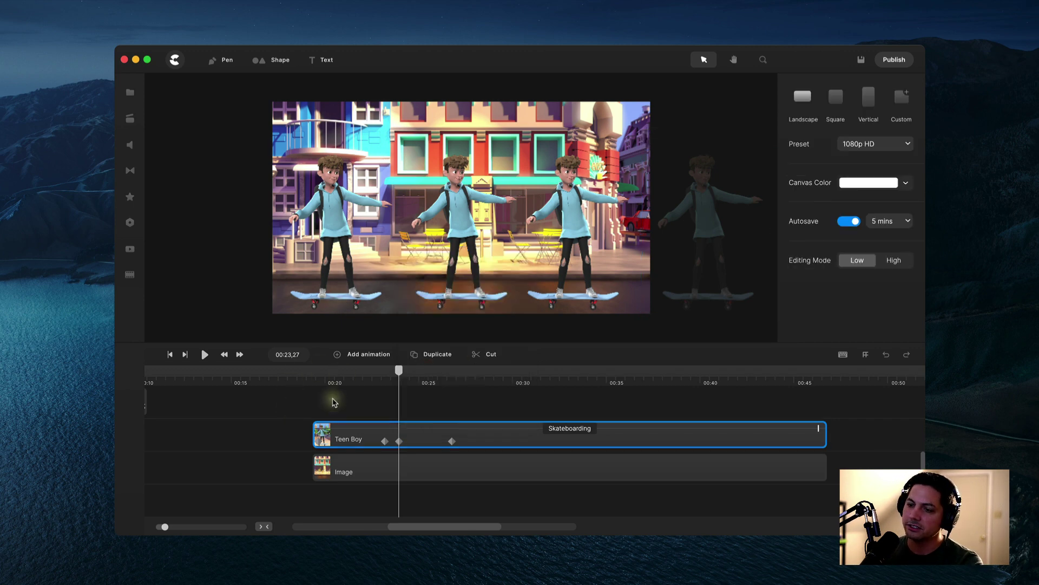
# Step: Replay the ride from about 00:23 and expand the Teen Boy's stacked clone clips
pyautogui.click(332, 399)
pyautogui.click(386, 371)
pyautogui.press('space')
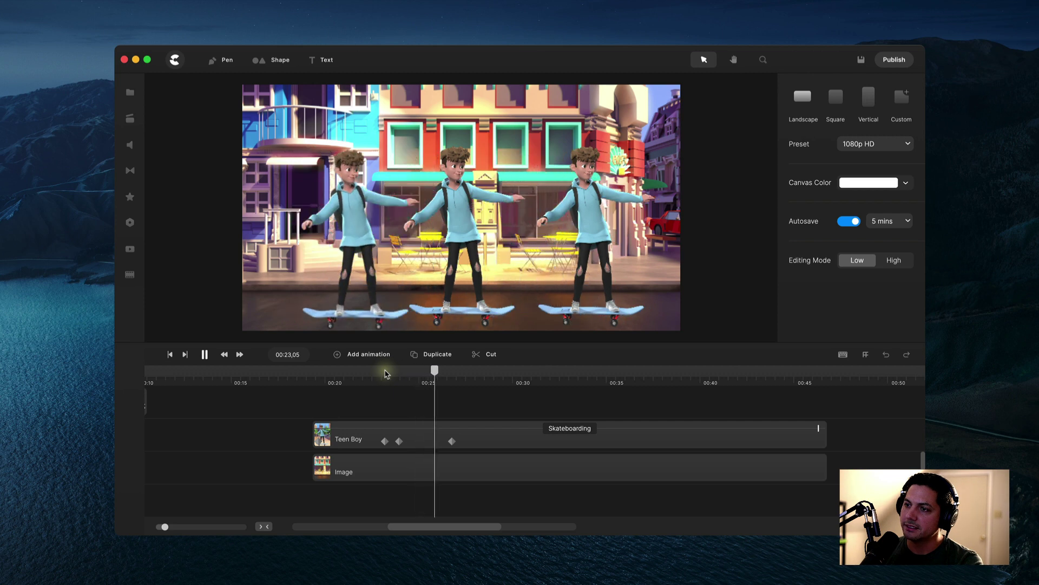
pyautogui.press('space')
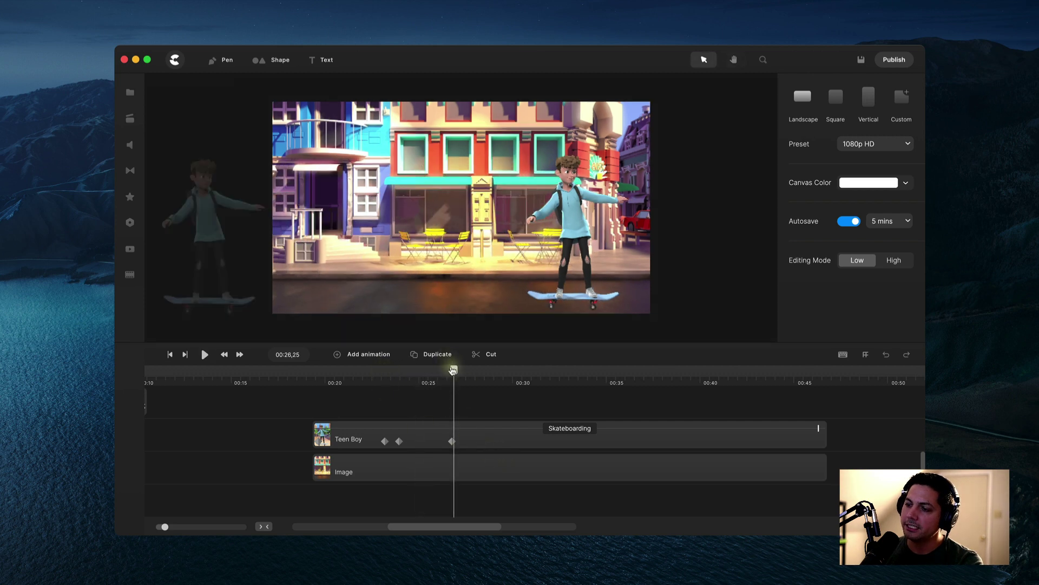
pyautogui.moveTo(453, 370); pyautogui.dragTo(400, 379)
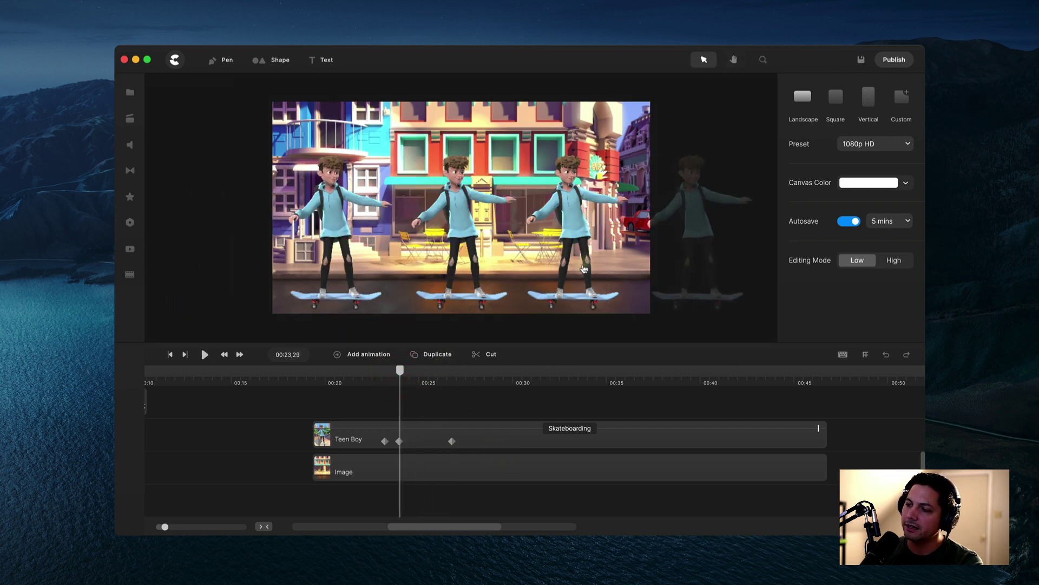
pyautogui.click(449, 441)
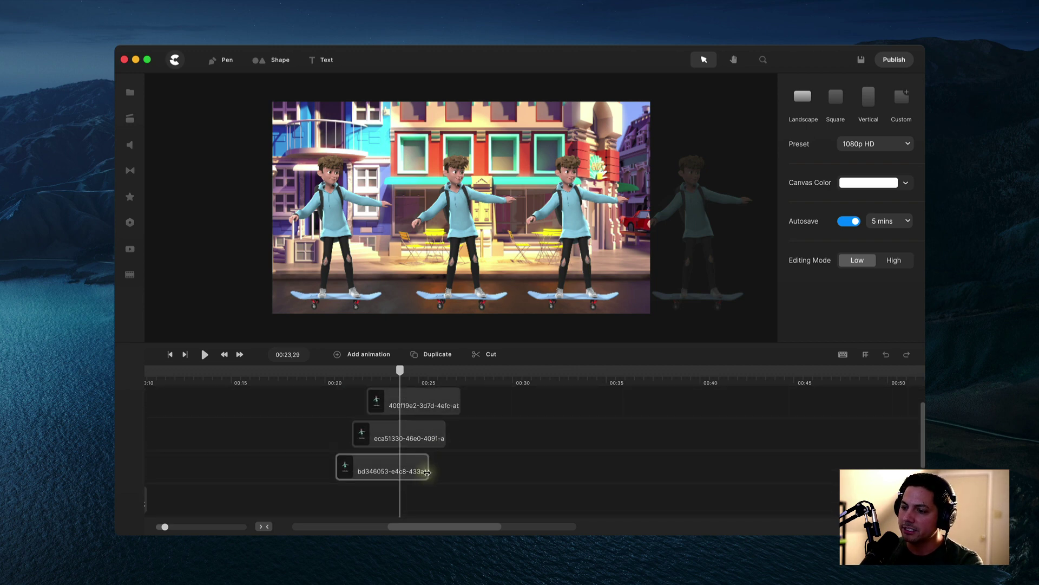
# Step: Extend the clone clips to end around 00:27 and move the playhead to 00:24,12
pyautogui.moveTo(427, 472); pyautogui.dragTo(461, 434)
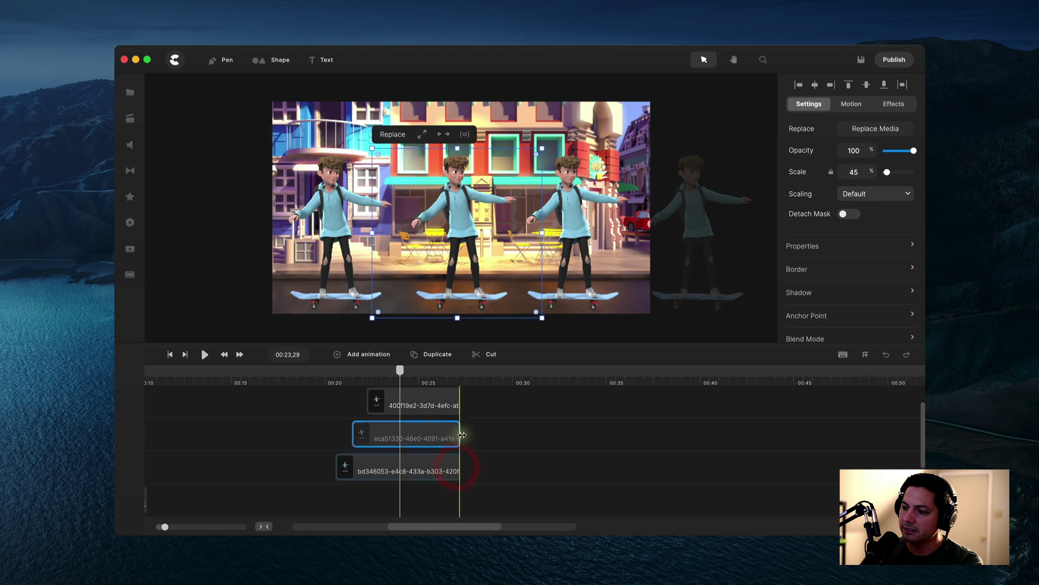
pyautogui.click(441, 433)
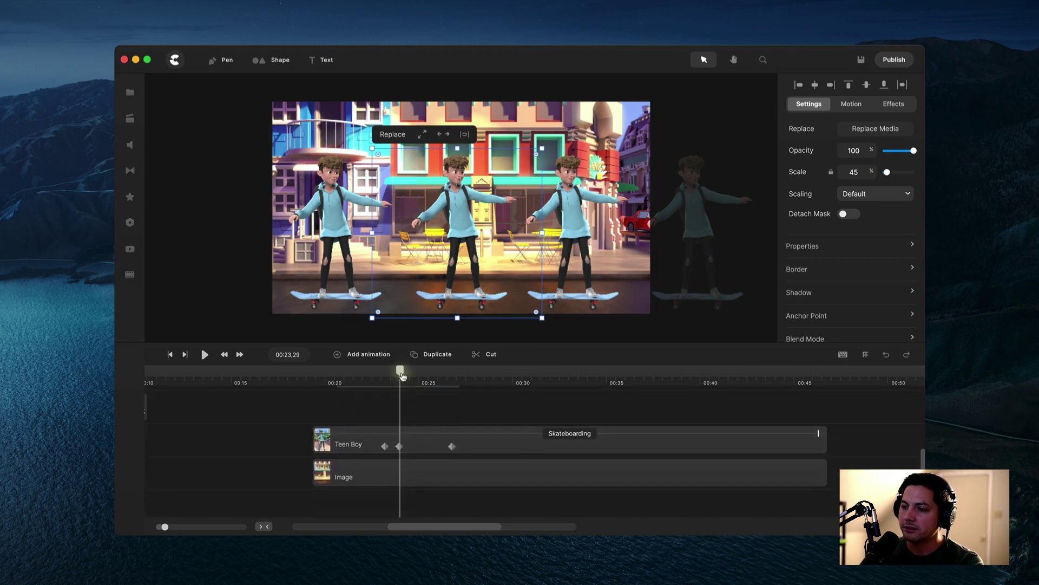
pyautogui.click(403, 374)
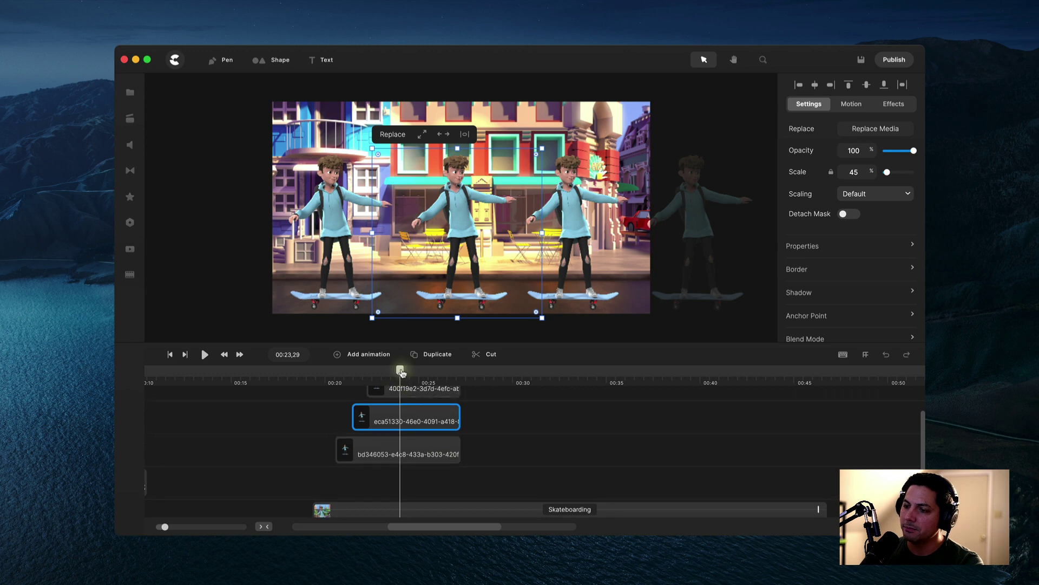
pyautogui.moveTo(402, 374)
pyautogui.mouseDown()
pyautogui.moveTo(386, 373)
pyautogui.moveTo(413, 375)
pyautogui.mouseUp()
# Step: Trim the rightmost clone's clip to end at about 00:24,21 and confirm it vanishes by 00:25,09
pyautogui.click(422, 391)
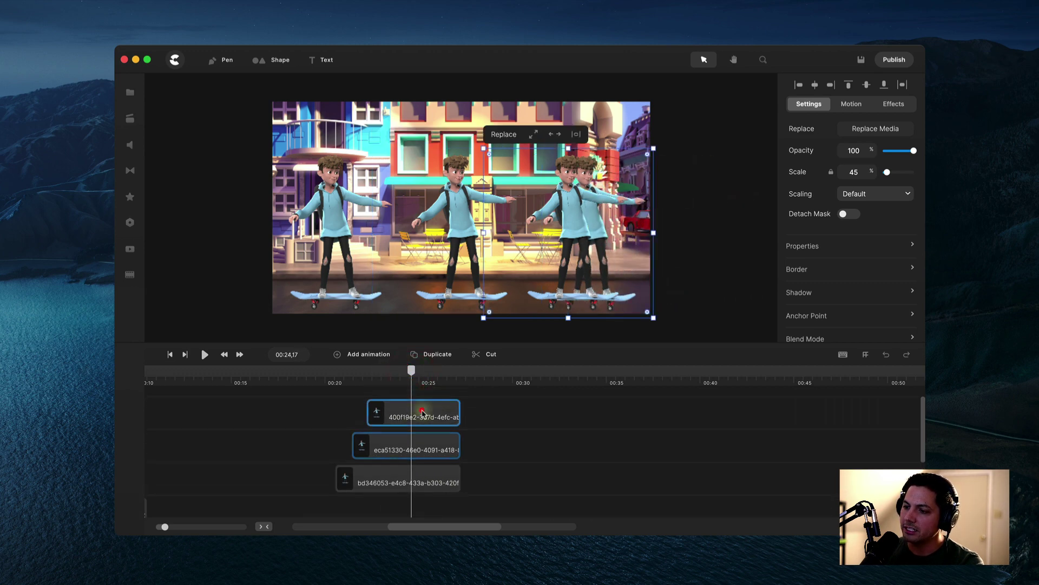
pyautogui.click(431, 445)
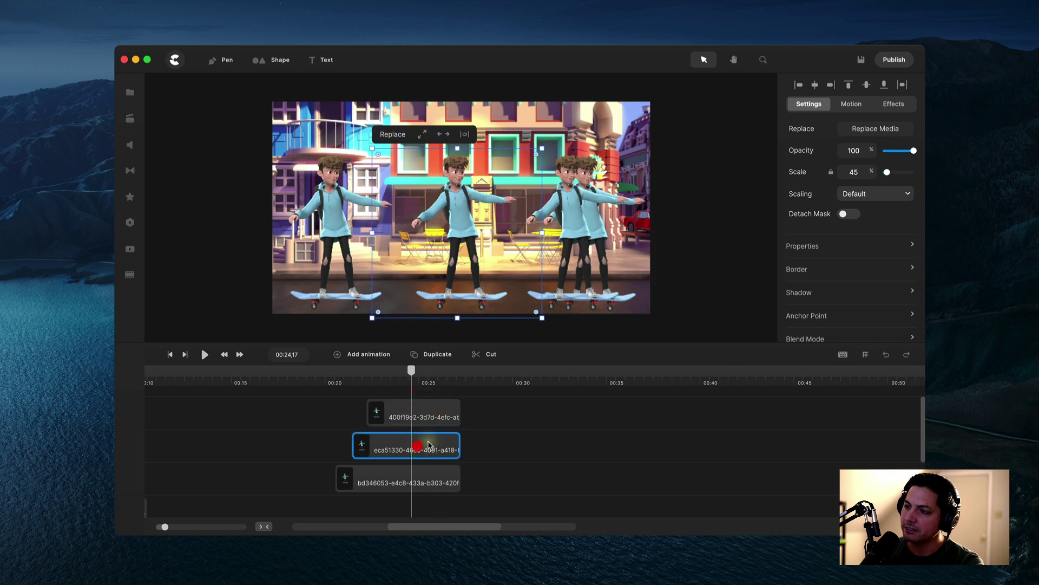
pyautogui.click(422, 480)
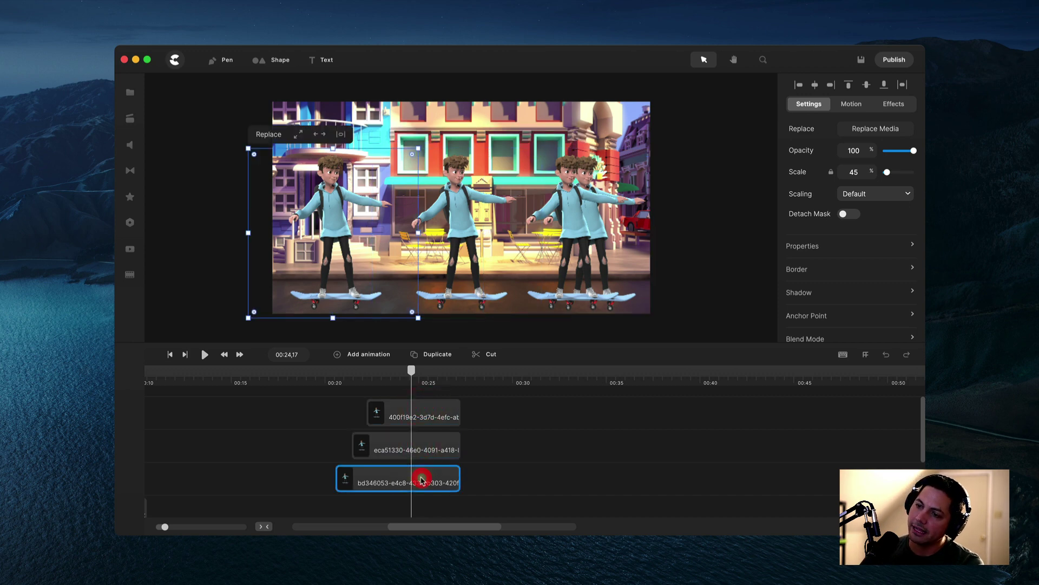
pyautogui.click(425, 410)
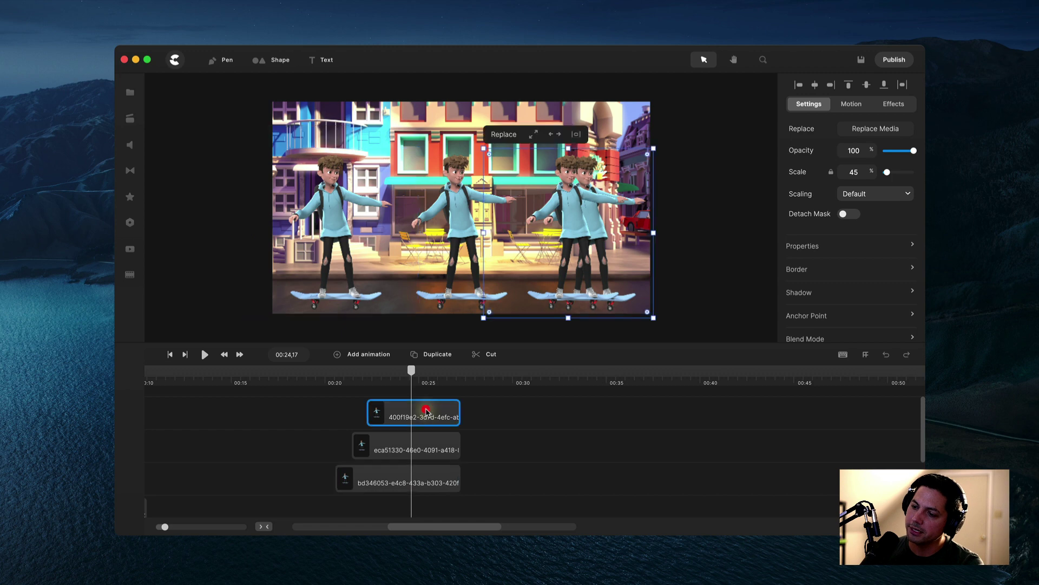
pyautogui.moveTo(412, 371); pyautogui.dragTo(414, 371)
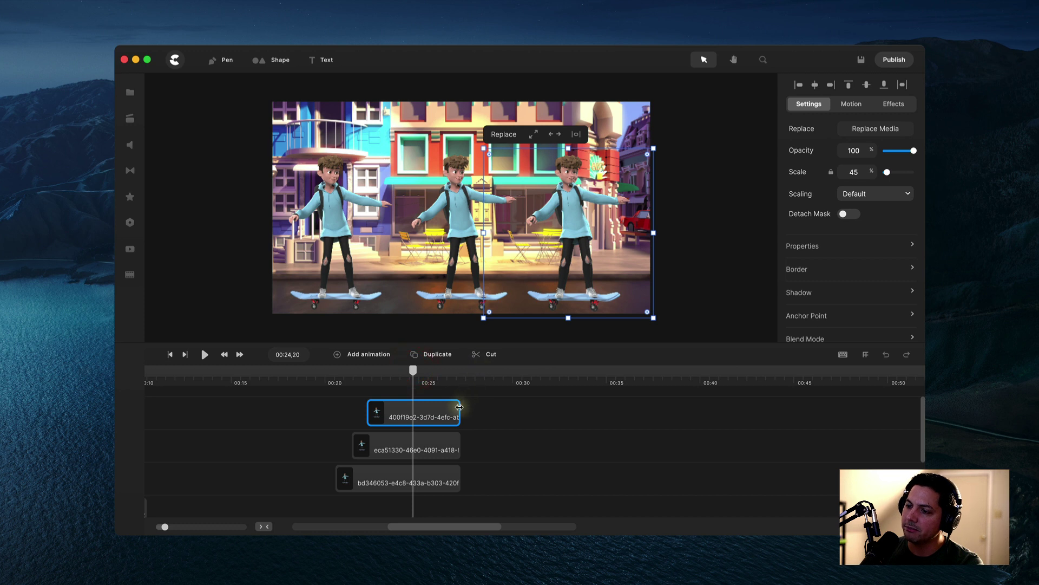
pyautogui.moveTo(459, 408); pyautogui.dragTo(413, 413)
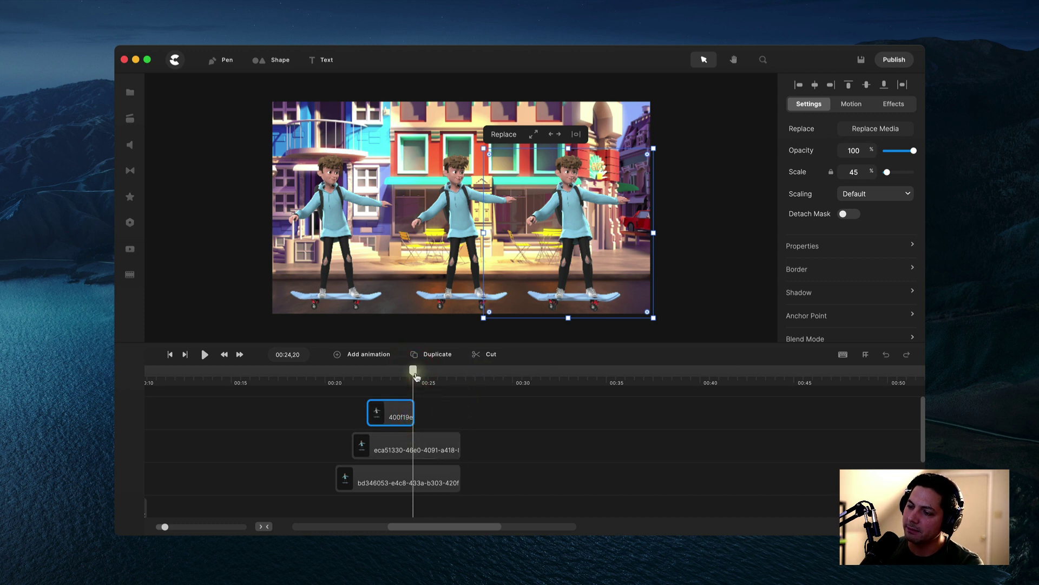
pyautogui.moveTo(414, 372); pyautogui.dragTo(427, 373)
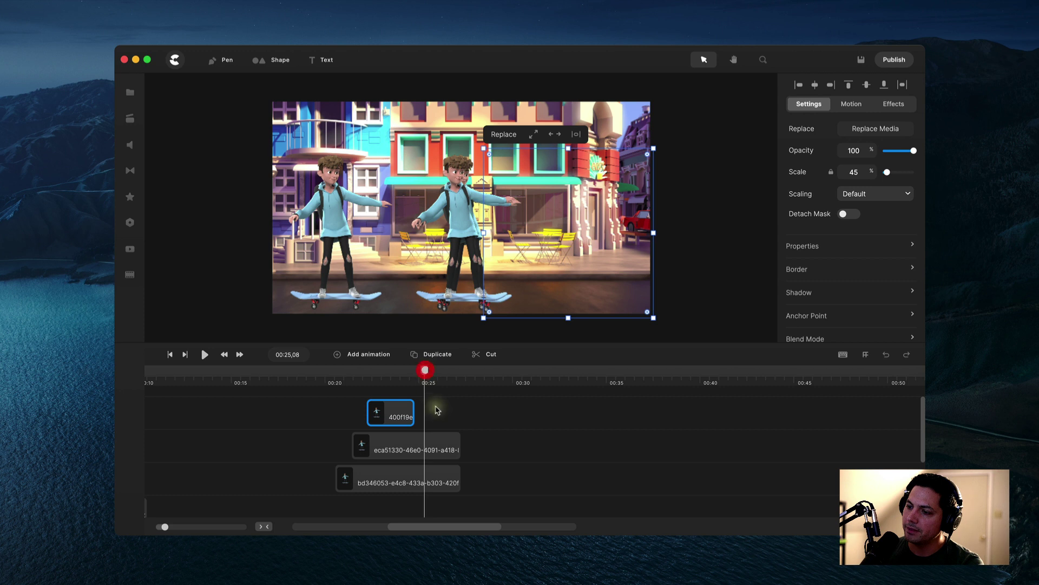
# Step: Trim the middle clone's clip to end near 00:25 and the leftmost's near 00:26, then play back
pyautogui.click(435, 440)
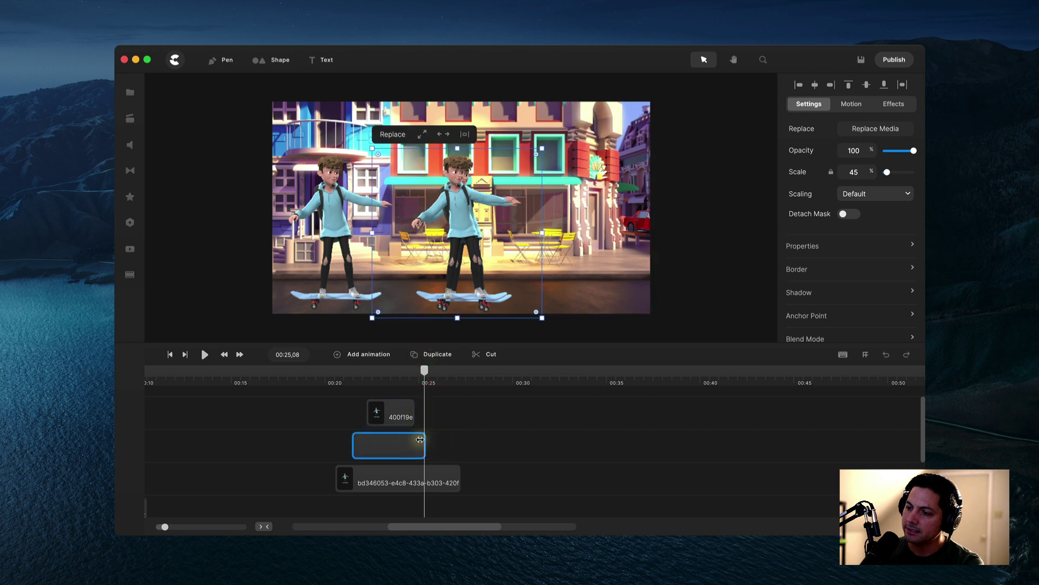
pyautogui.moveTo(425, 370); pyautogui.dragTo(442, 374)
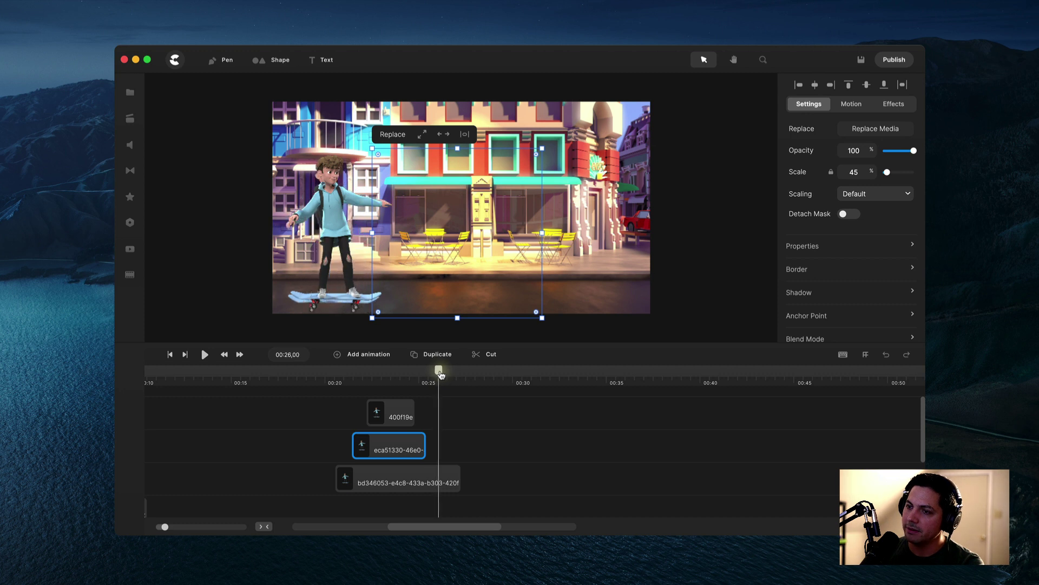
pyautogui.moveTo(459, 480); pyautogui.dragTo(442, 483)
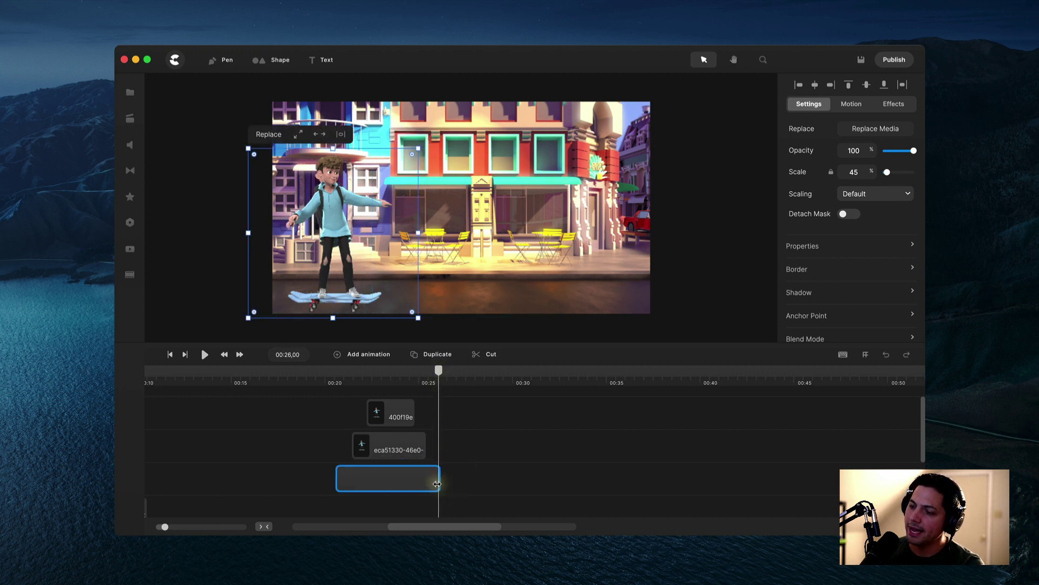
pyautogui.rightClick(438, 484)
pyautogui.click(320, 398)
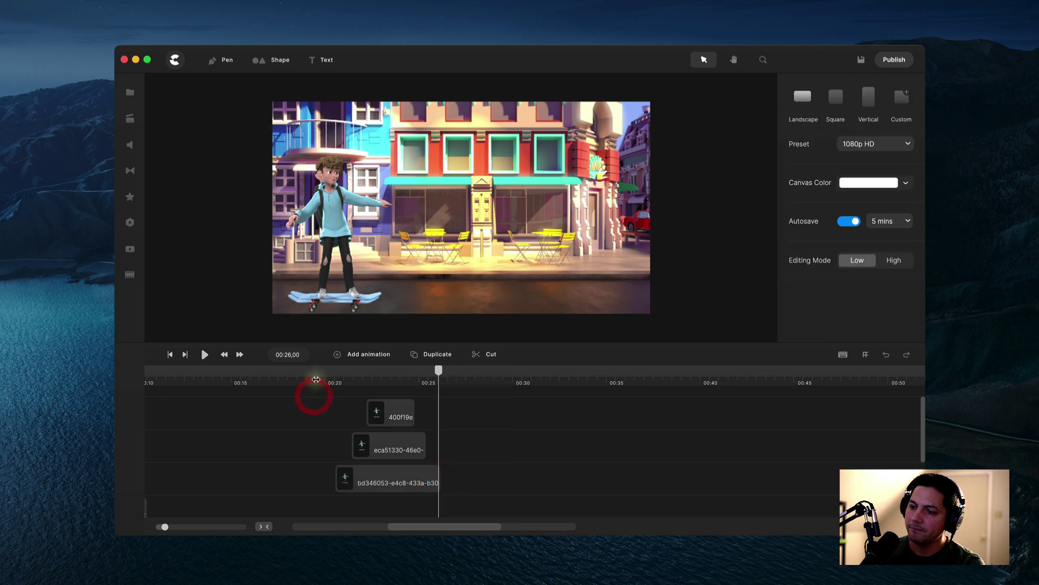
pyautogui.click(315, 380)
pyautogui.press('space')
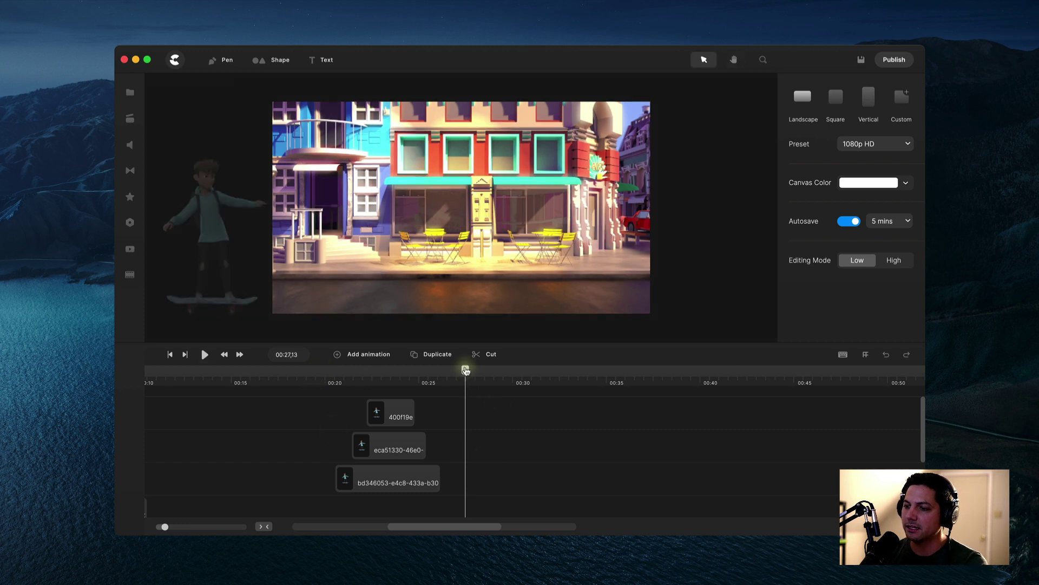
# Step: Retrim the leftmost clone's clip to end at about 00:26 and replay from 00:23
pyautogui.moveTo(466, 370); pyautogui.dragTo(438, 379)
pyautogui.moveTo(439, 474); pyautogui.dragTo(435, 474)
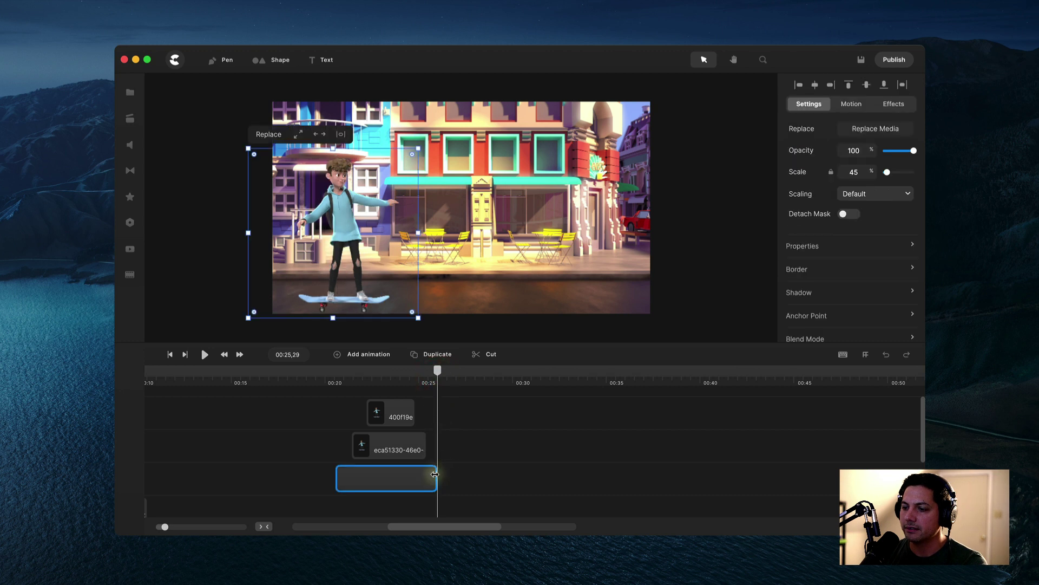
pyautogui.click(392, 378)
pyautogui.press('space')
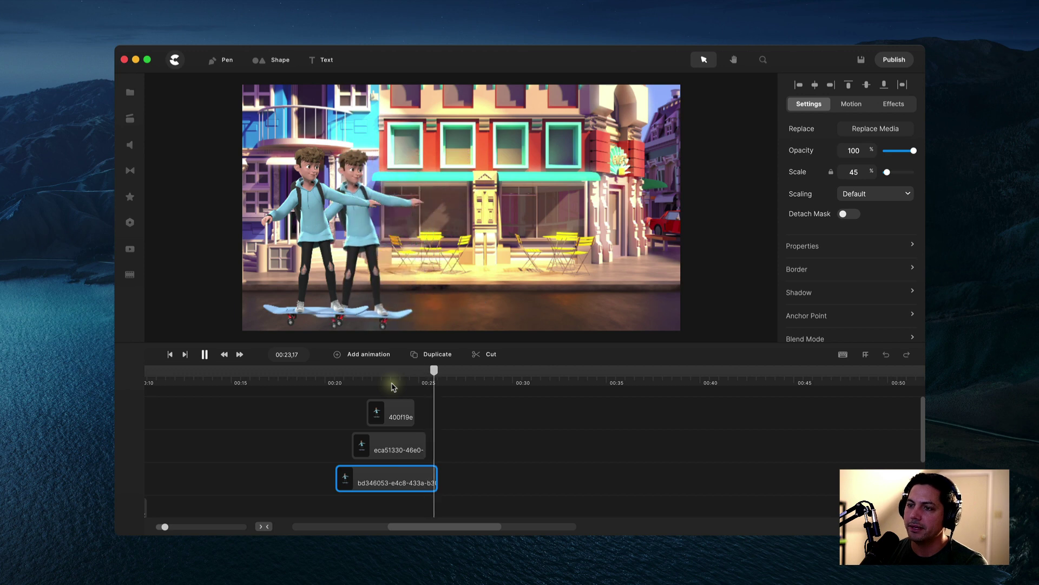
pyautogui.press('space')
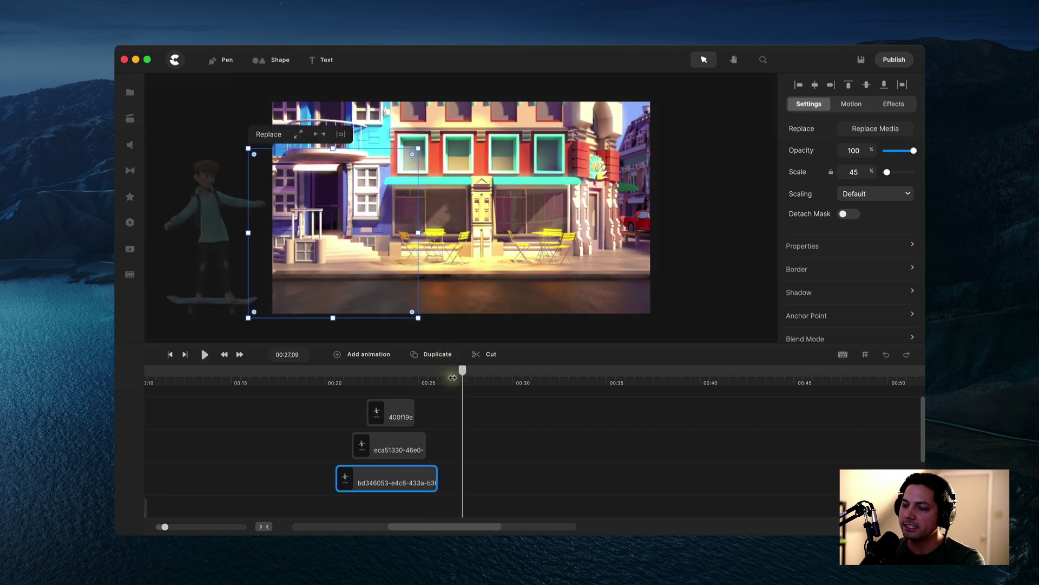